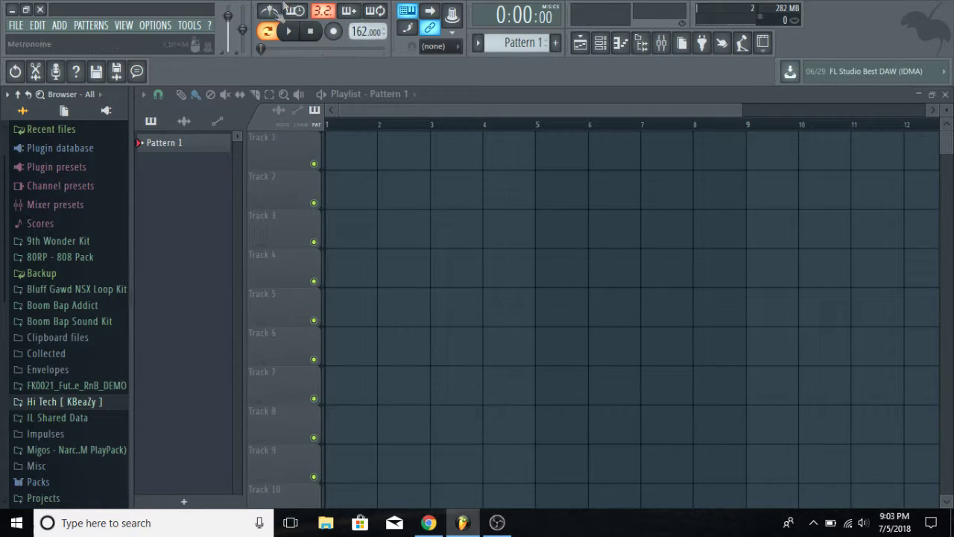
Show the channel rack and move it to sit over the middle of the playlist
click(600, 43)
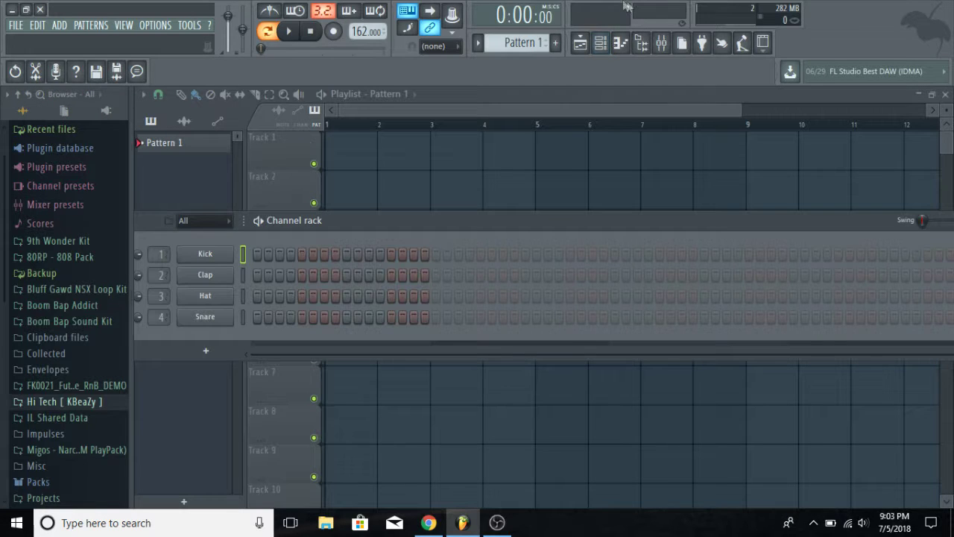
drag(321, 221, 398, 229)
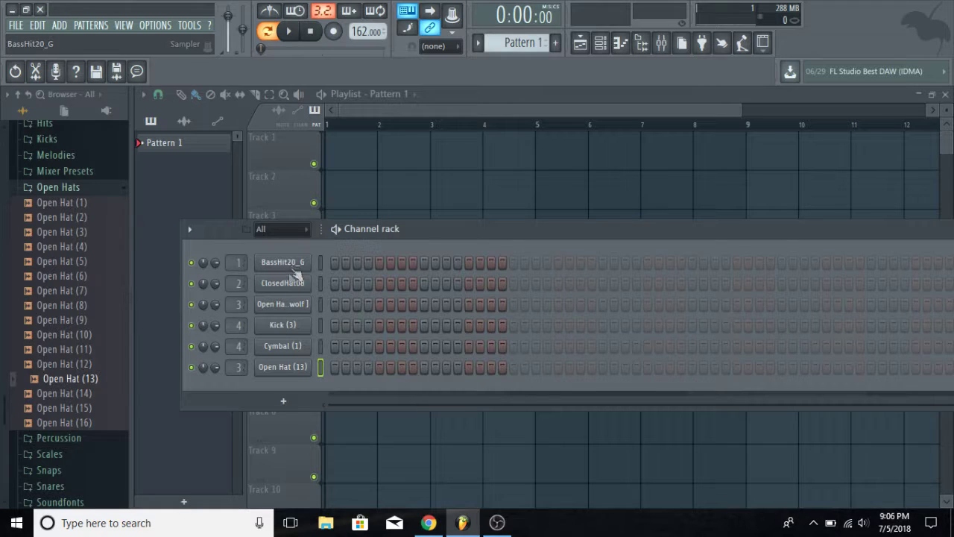
Look over the loaded drum channels, checking the BassHit20_G sampler settings and selecting BassHit20_G, ClosedHat08 and the wolf open hat one by one
drag(321, 261, 321, 367)
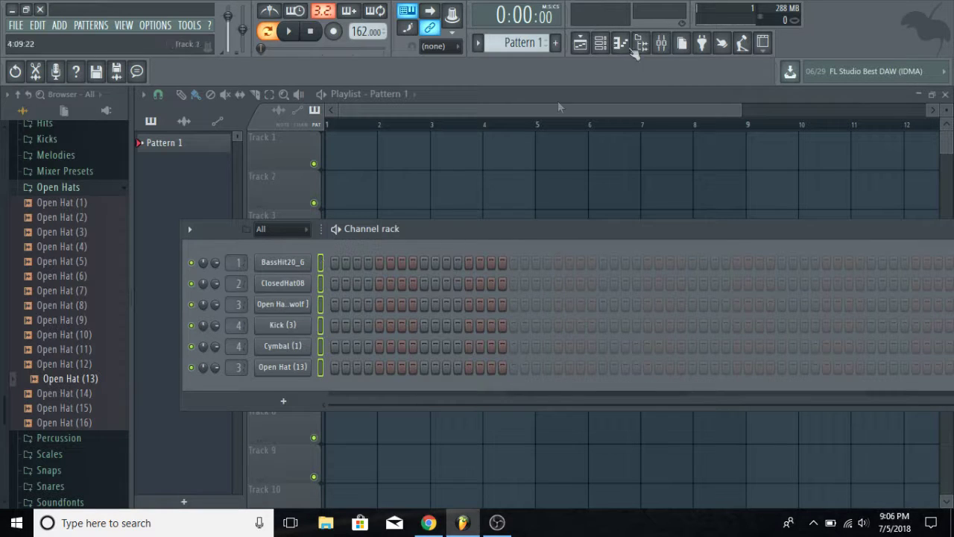
click(307, 263)
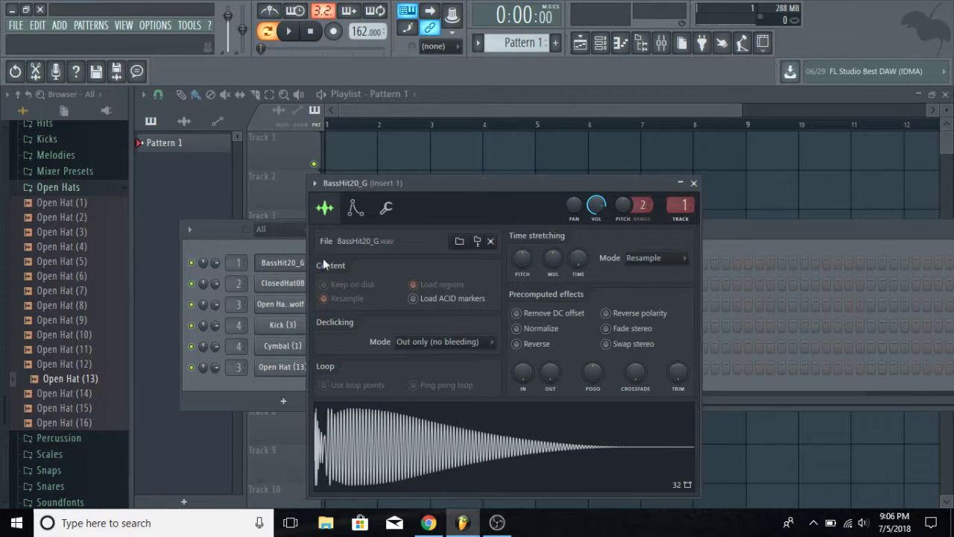
click(694, 183)
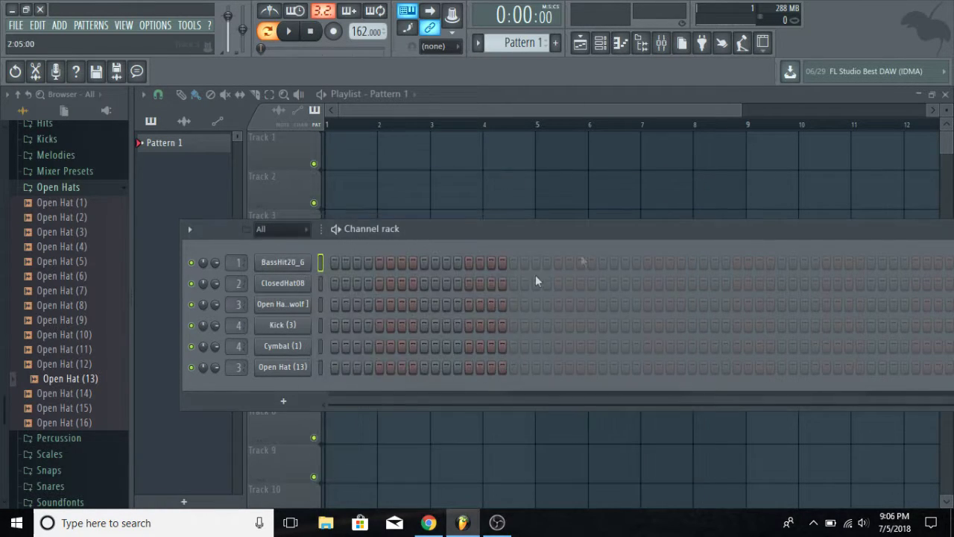
click(321, 265)
click(321, 280)
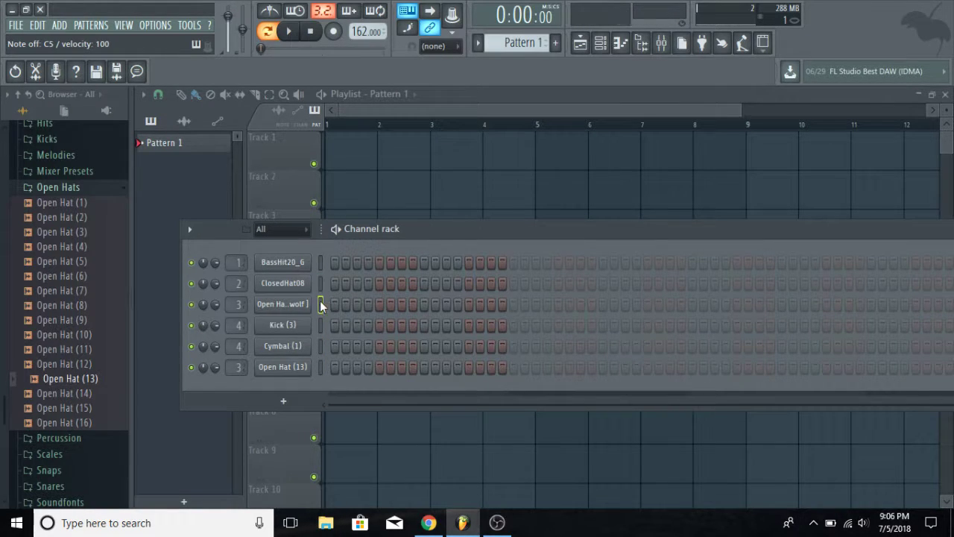
click(320, 304)
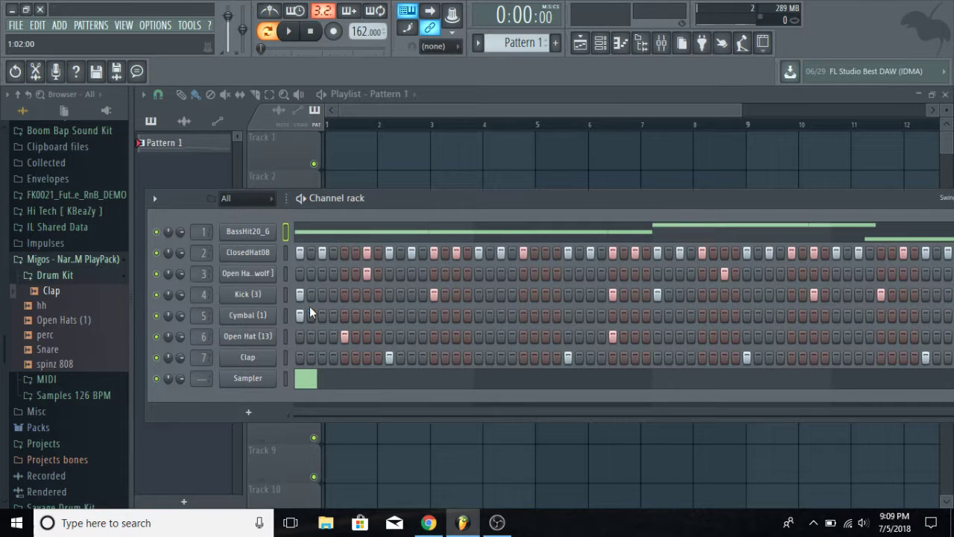
Play back the drum pattern and add a Nexus instrument channel to the channel rack
key(space)
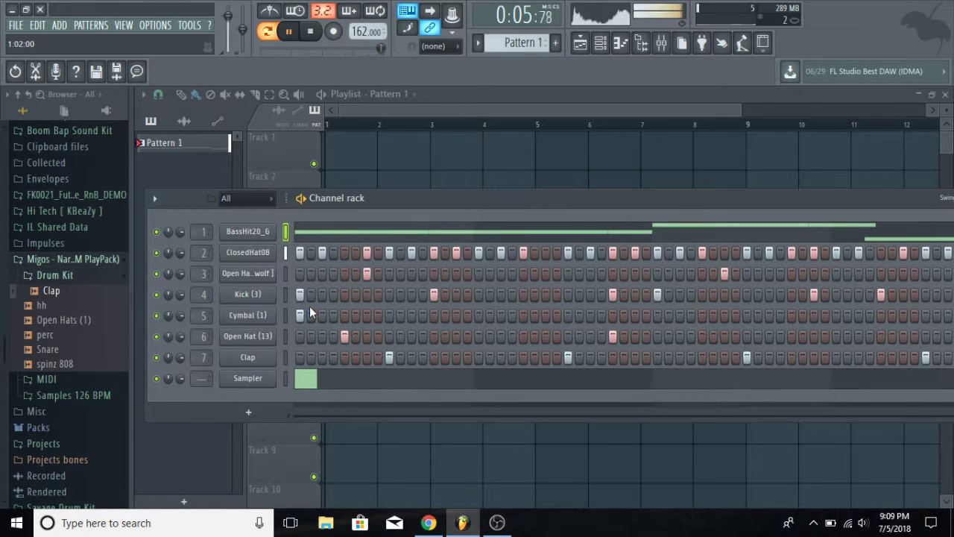
key(space)
click(248, 413)
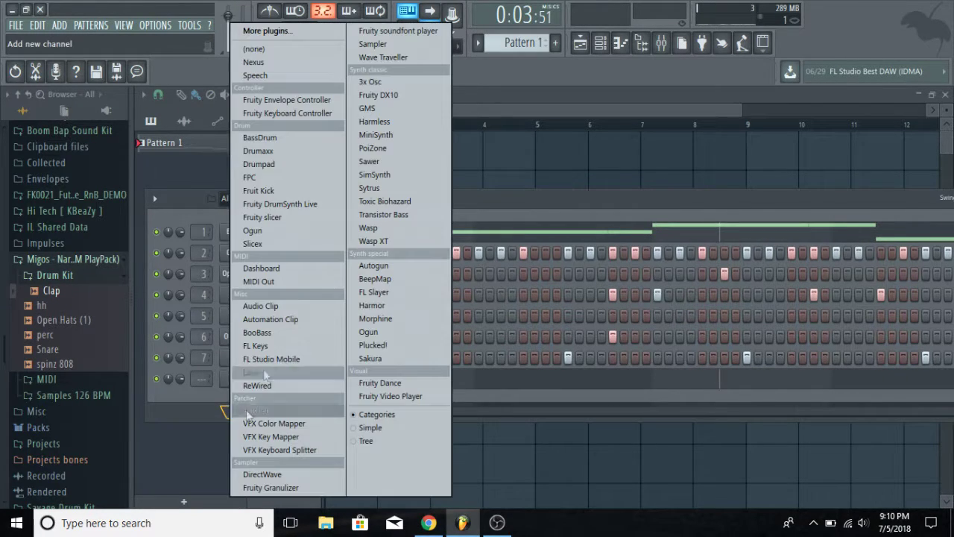
click(271, 64)
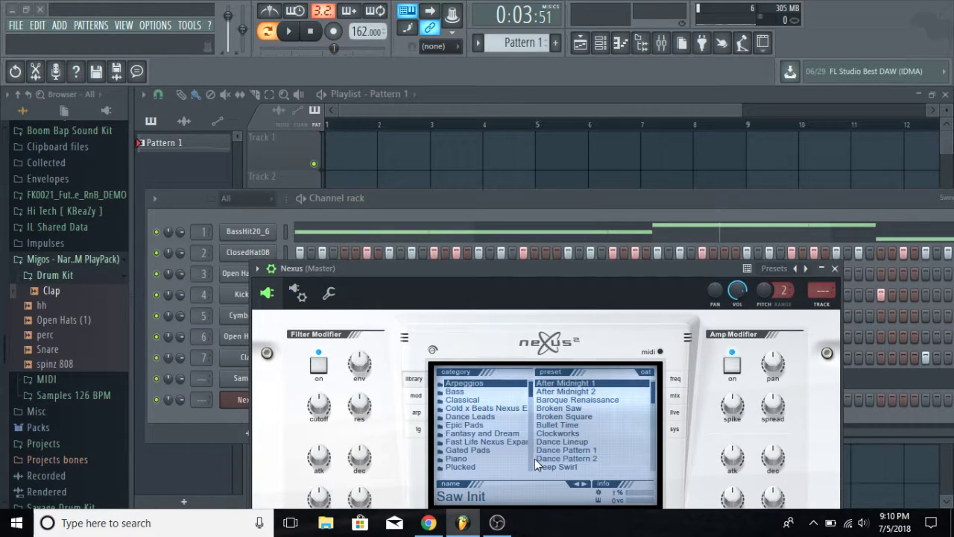
scroll(530, 398, down, 1)
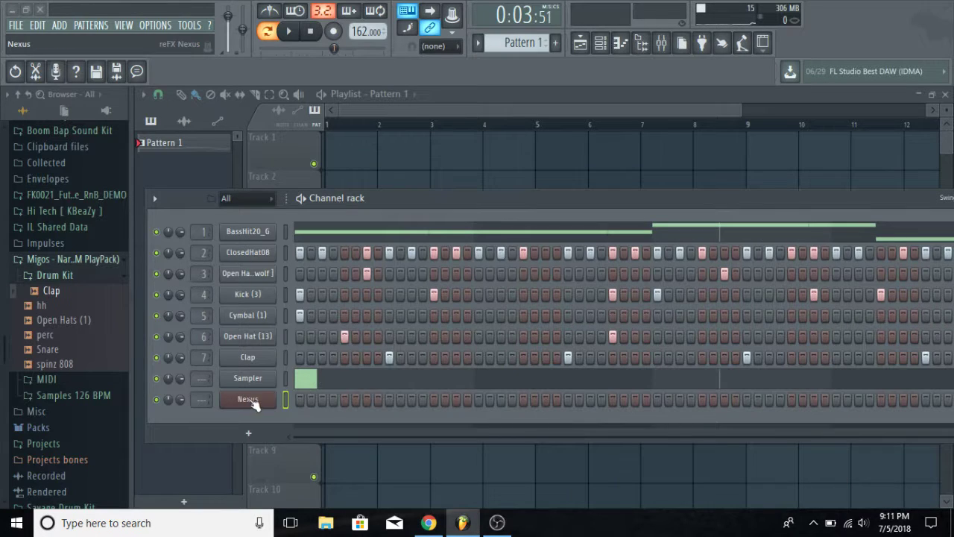
Open the Nexus channel's piano roll and enter rising four-step notes C5, D5, D#5, F5 and G#5 from bar 1 into bar 2
right_click(253, 401)
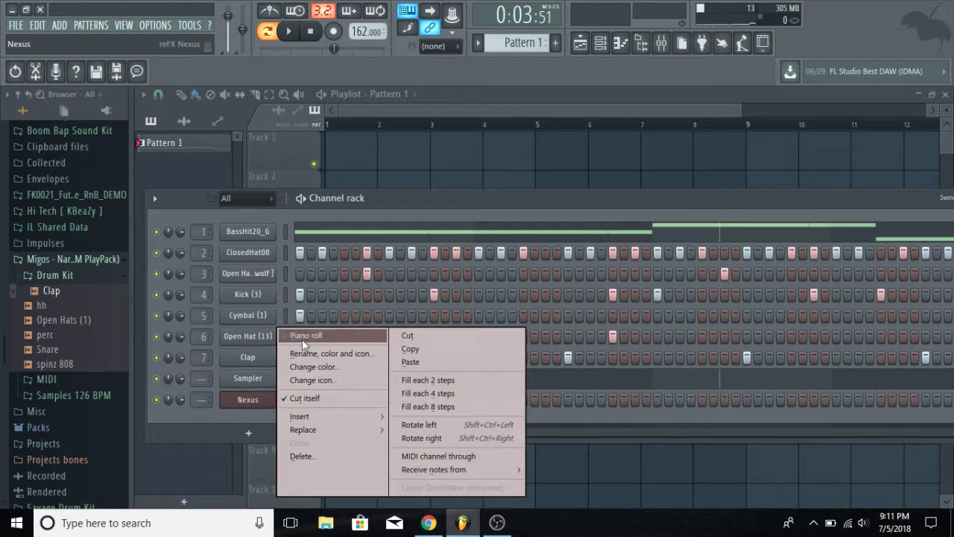
click(302, 339)
click(169, 319)
drag(221, 319, 217, 319)
key(space)
click(248, 282)
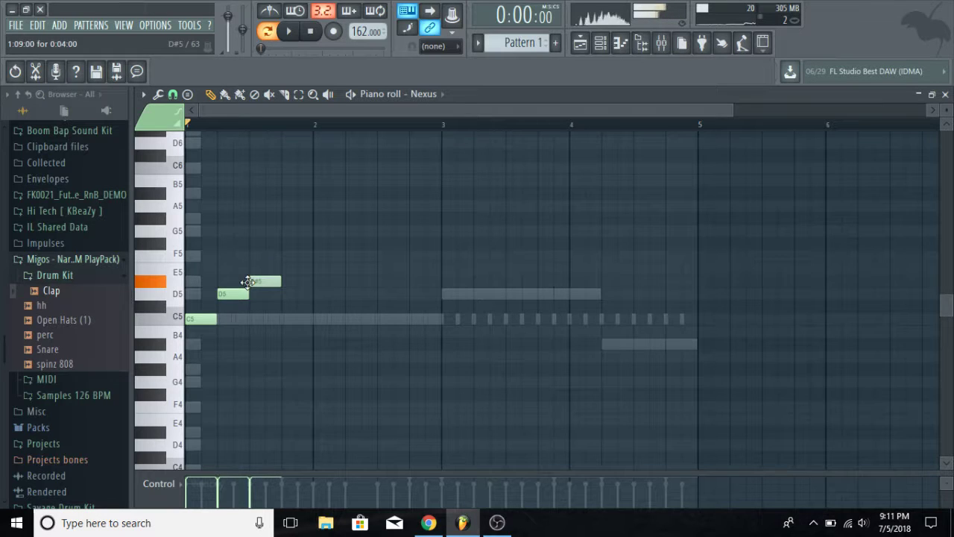
click(279, 256)
click(310, 217)
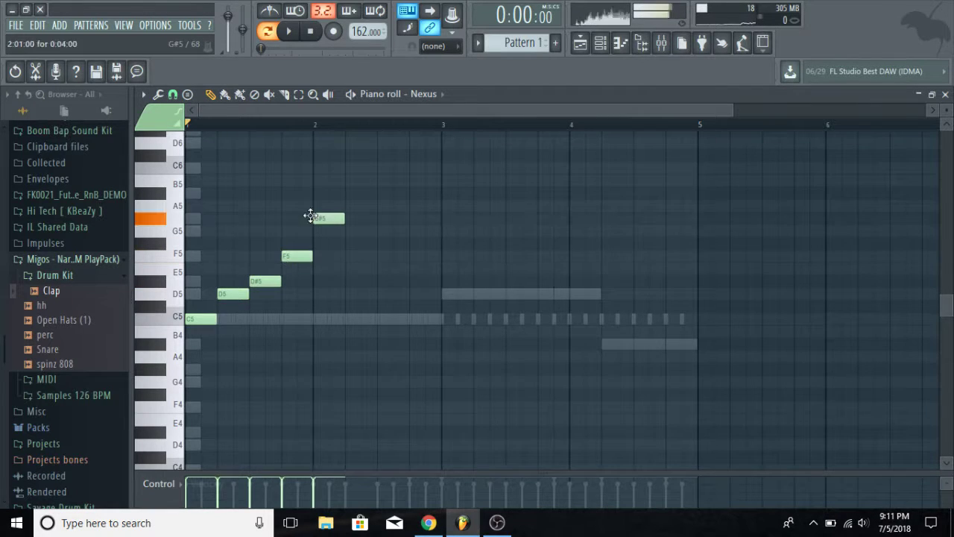
Continue the melody to the end of bar 4 with G5, F5, G5, A#5, G5, G#5, F5, D5, F5, G#5, F5 and play it back
click(341, 231)
click(378, 255)
drag(353, 232, 360, 233)
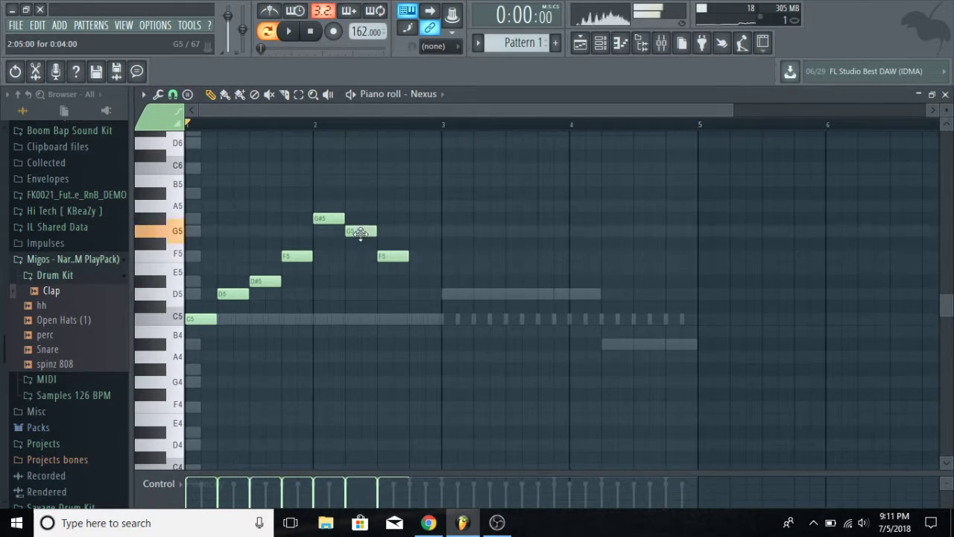
click(410, 229)
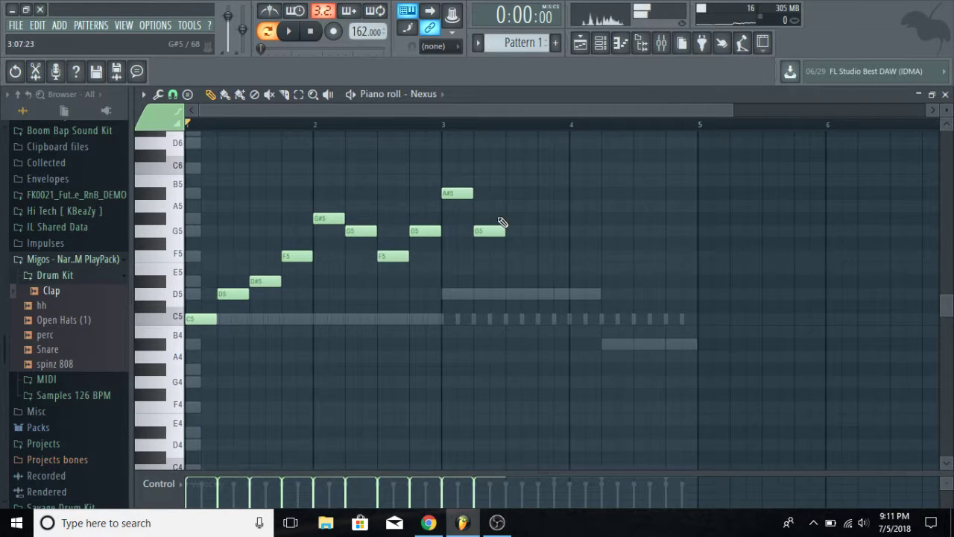
click(607, 256)
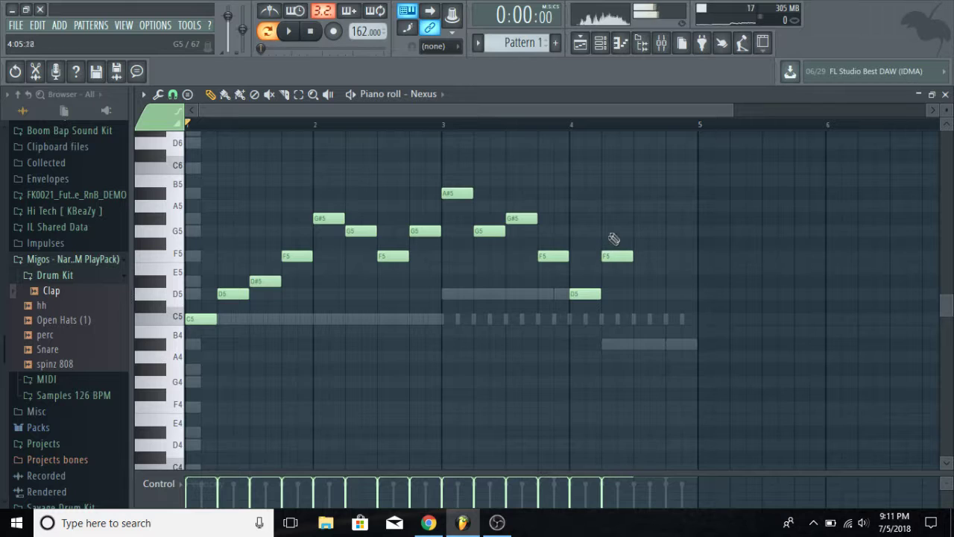
click(686, 255)
key(space)
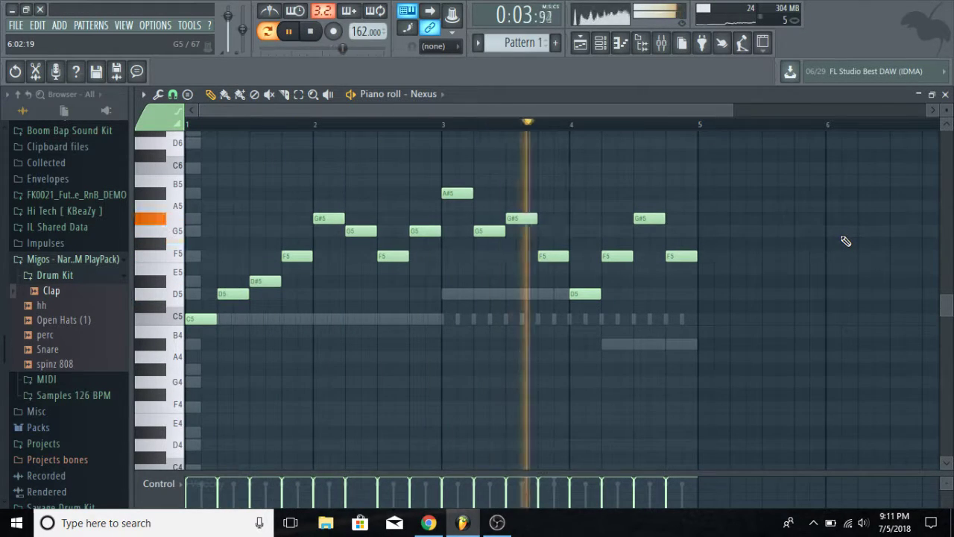
key(space)
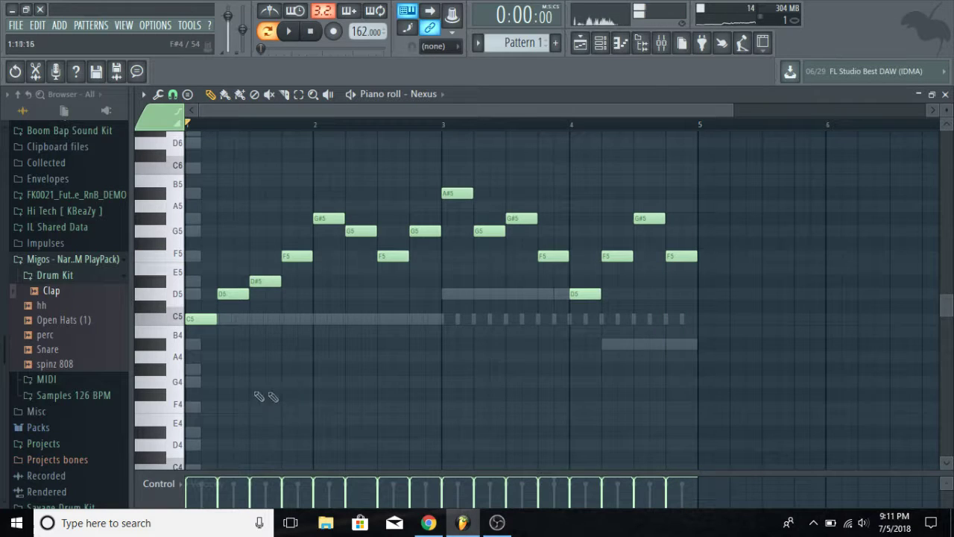
Add eight-step notes above the melody: F6 twice in bar 1, G6 twice in bar 2, F6 twice in bar 3, and G6 at bar 4
scroll(208, 224, up, 3)
drag(200, 243, 255, 238)
key(space)
click(257, 218)
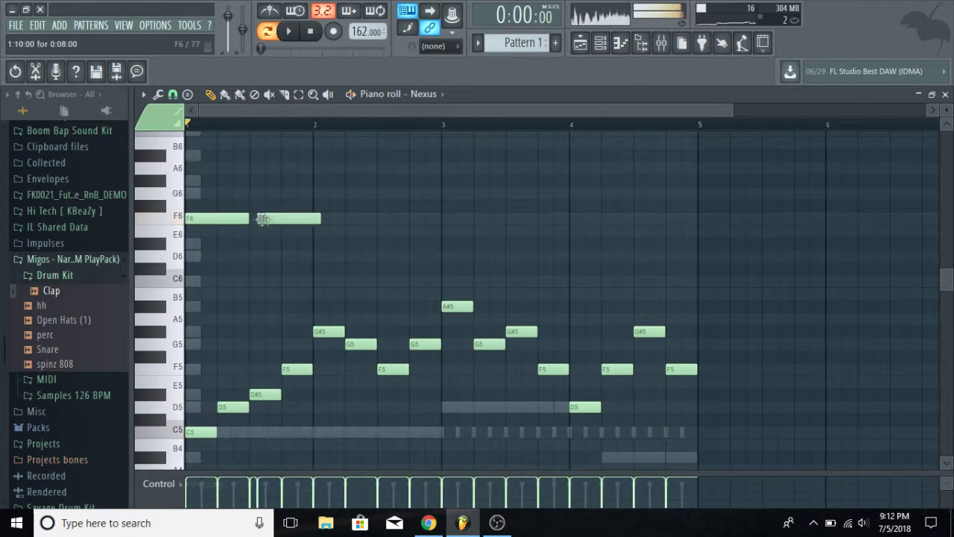
click(328, 193)
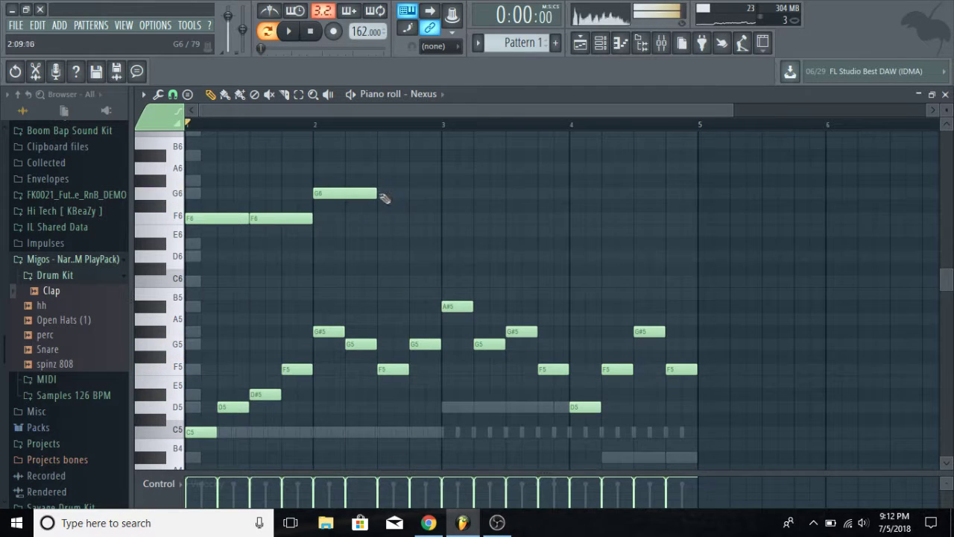
click(388, 196)
click(456, 218)
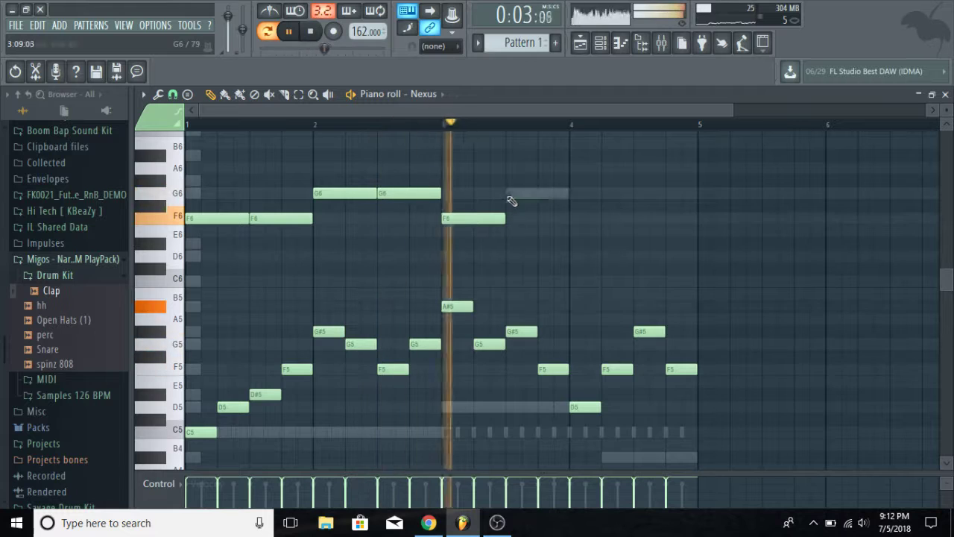
click(521, 218)
key(space)
key(space)
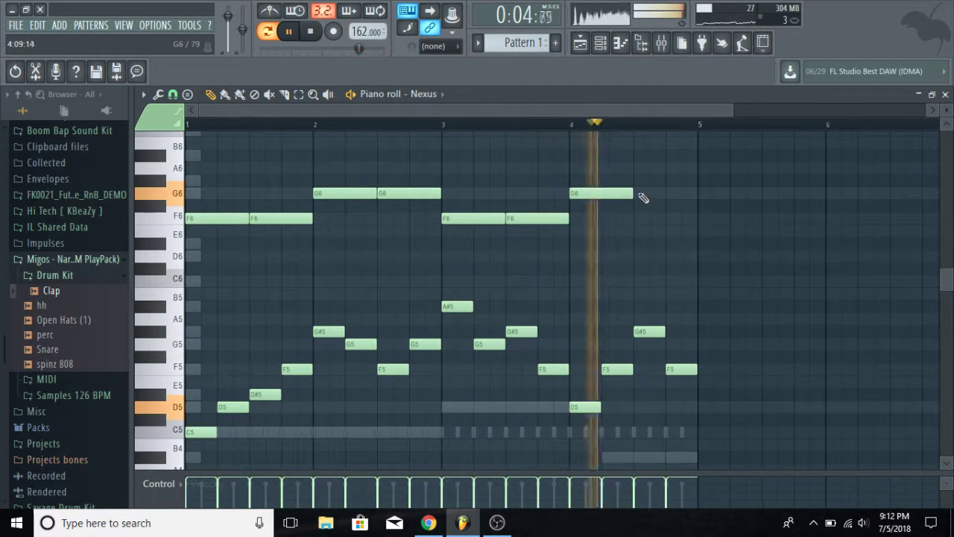
Add eight-step F4 notes below the melody: two filling bar 1 and one in the second half of bar 2
scroll(217, 324, down, 5)
key(space)
drag(196, 392, 198, 332)
click(256, 332)
key(space)
click(381, 332)
Alternate eight-step G4 and F4 notes through bars 3 and 4, play back the result and close the piano roll
drag(473, 357, 445, 344)
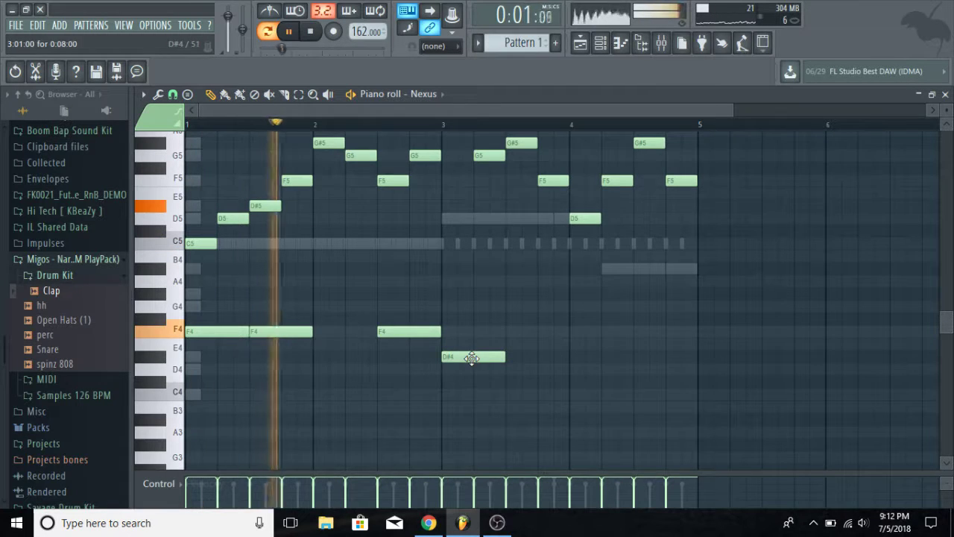
key(space)
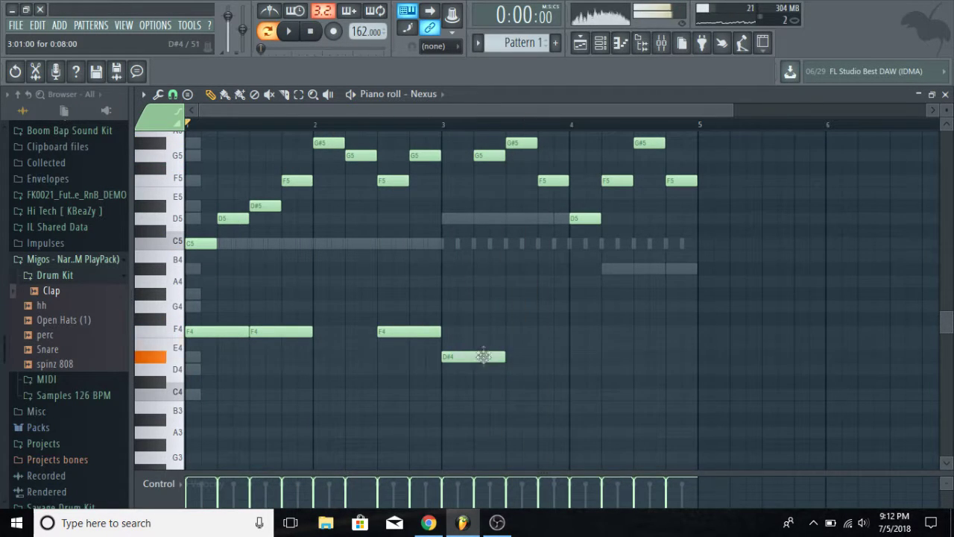
drag(496, 357, 498, 307)
click(513, 331)
click(575, 306)
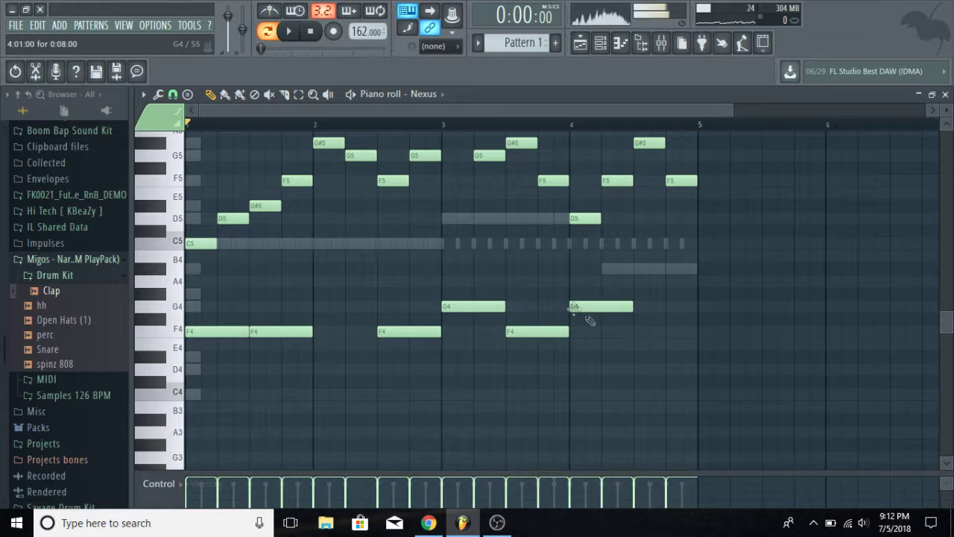
click(635, 331)
key(space)
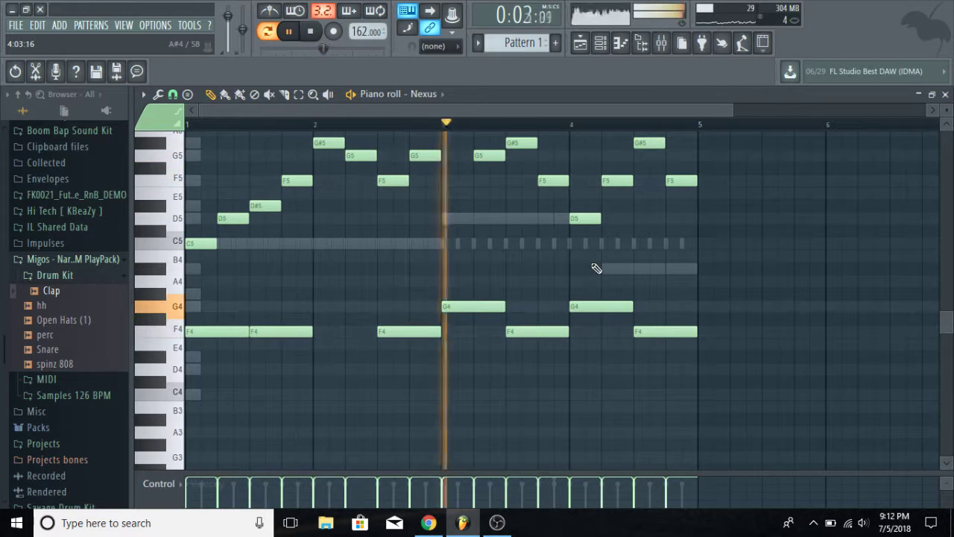
scroll(596, 268, up, 2)
key(space)
click(945, 95)
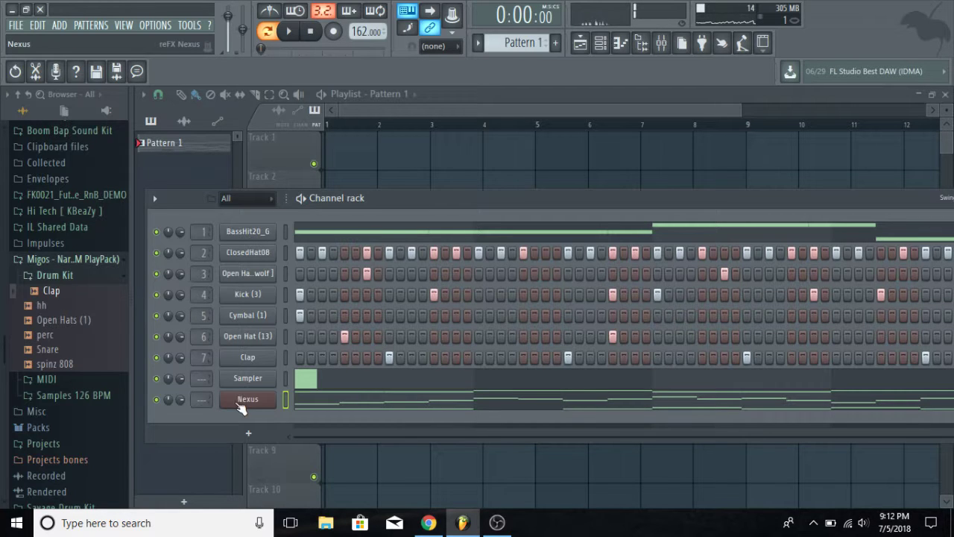
Select all channels from BassHit20_G to Nexus and route them to consecutive mixer tracks starting at Insert 1
drag(284, 232, 286, 399)
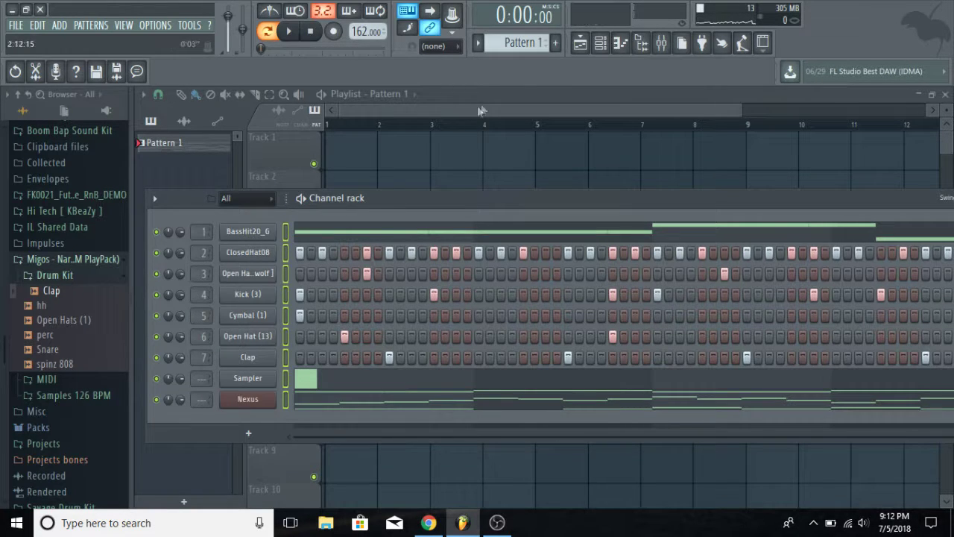
click(661, 43)
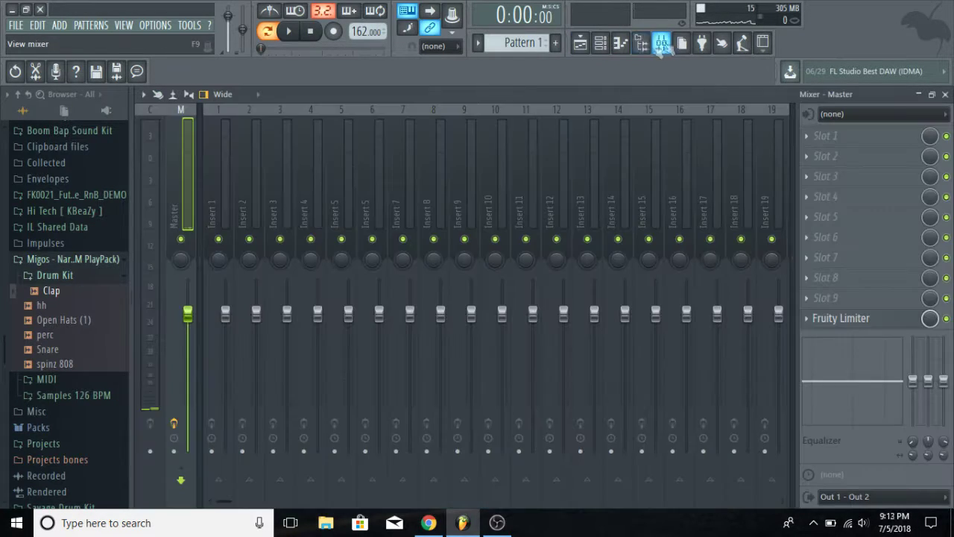
click(215, 205)
right_click(215, 205)
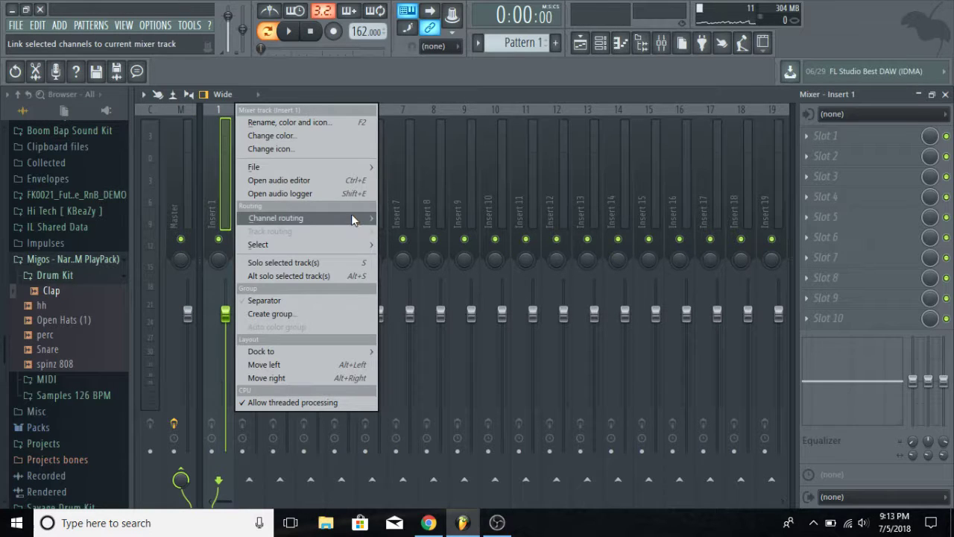
mouse_move(353, 220)
click(442, 229)
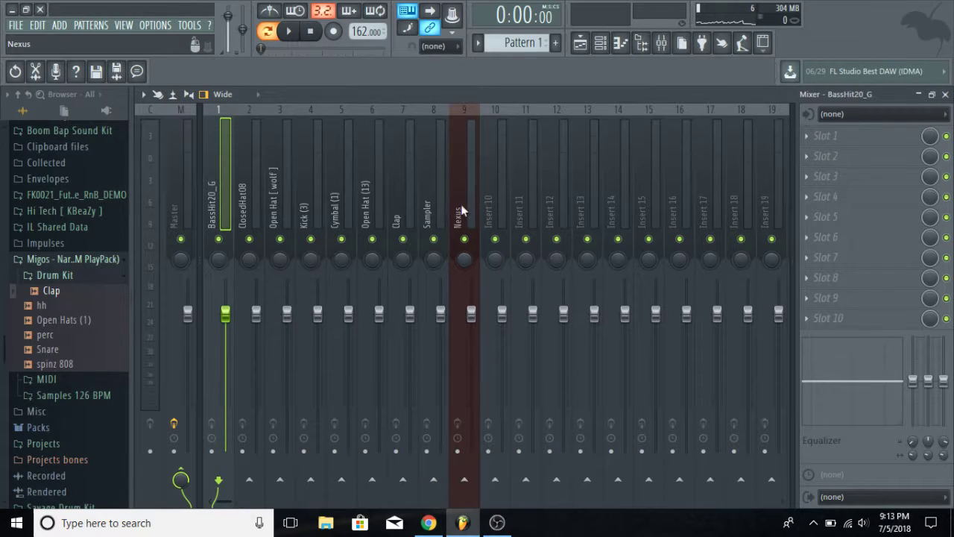
Solo the Nexus mixer track and select it
right_click(464, 238)
click(472, 201)
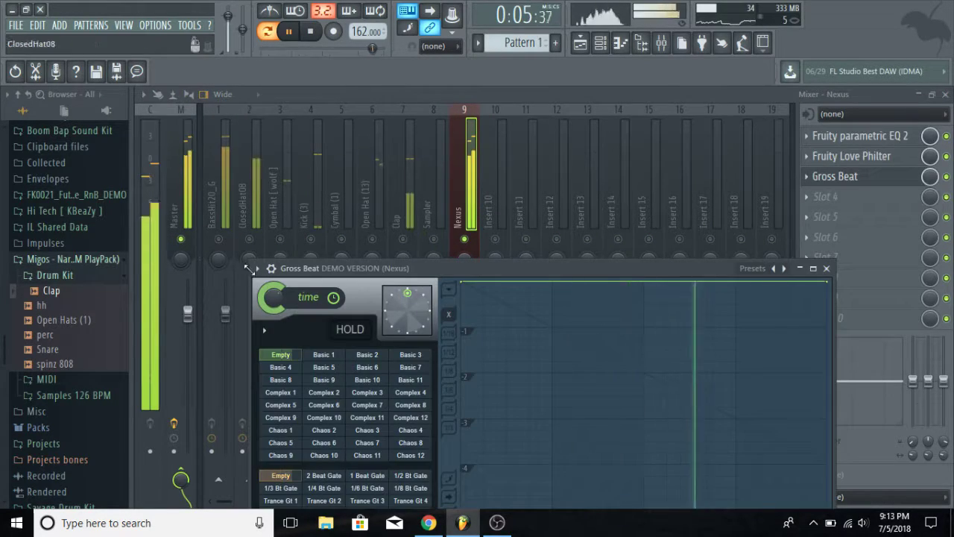
Load the Momentary preset in Gross Beat on the Nexus track, choose the 2 Beat Rpt time slot and close the plugin
click(259, 268)
click(274, 246)
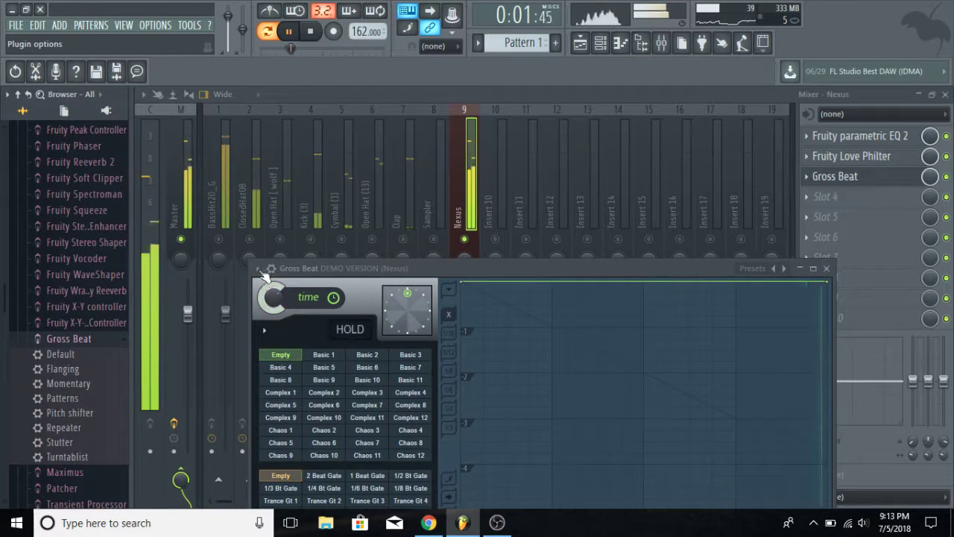
click(259, 268)
mouse_move(358, 240)
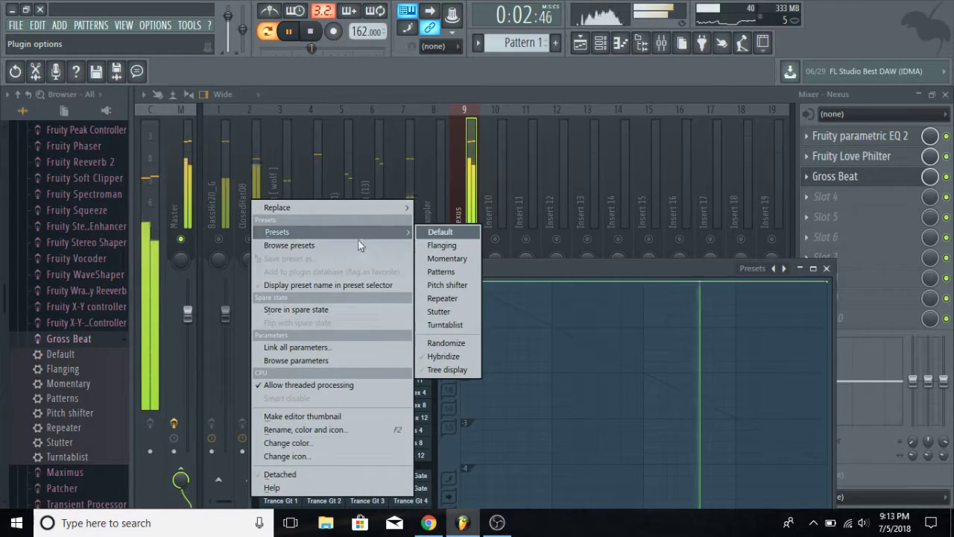
click(452, 254)
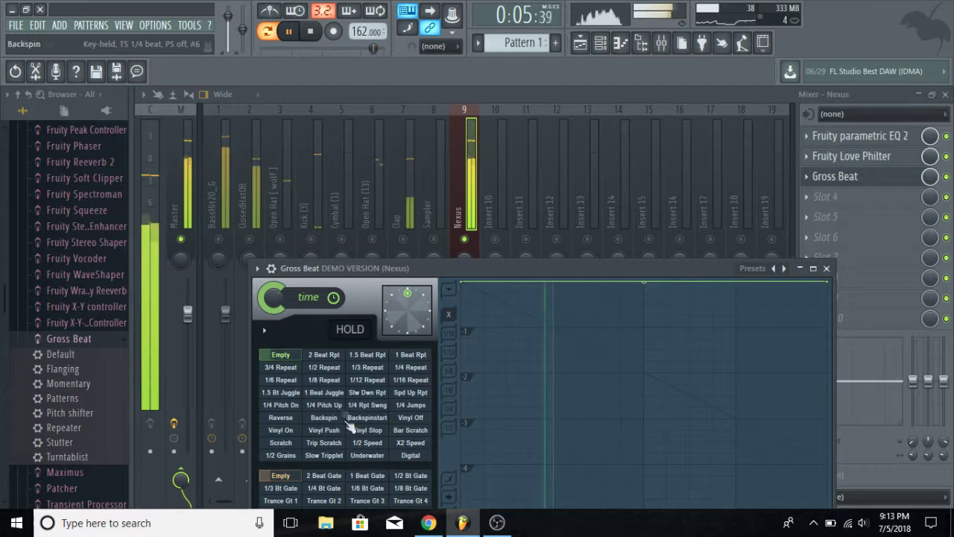
click(323, 355)
click(826, 268)
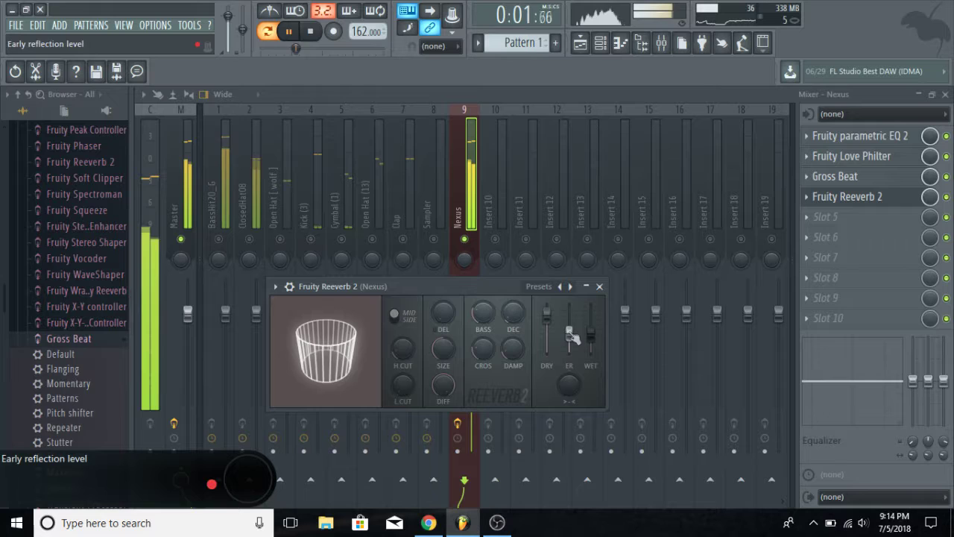
Add Fruity Reeverb 2 to the Nexus track, raise its early reflection and wet levels and lower the dry level to about 51%
drag(571, 337, 591, 319)
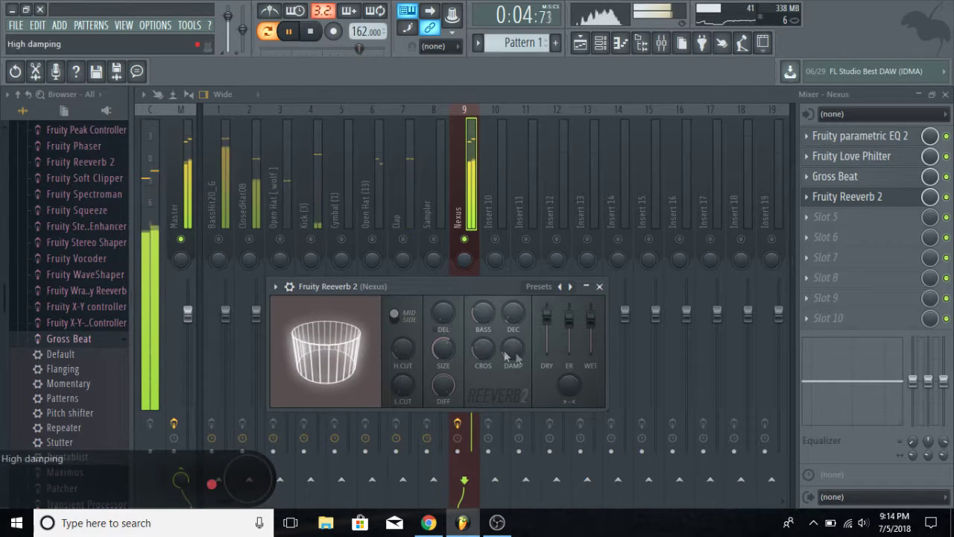
drag(556, 319, 555, 331)
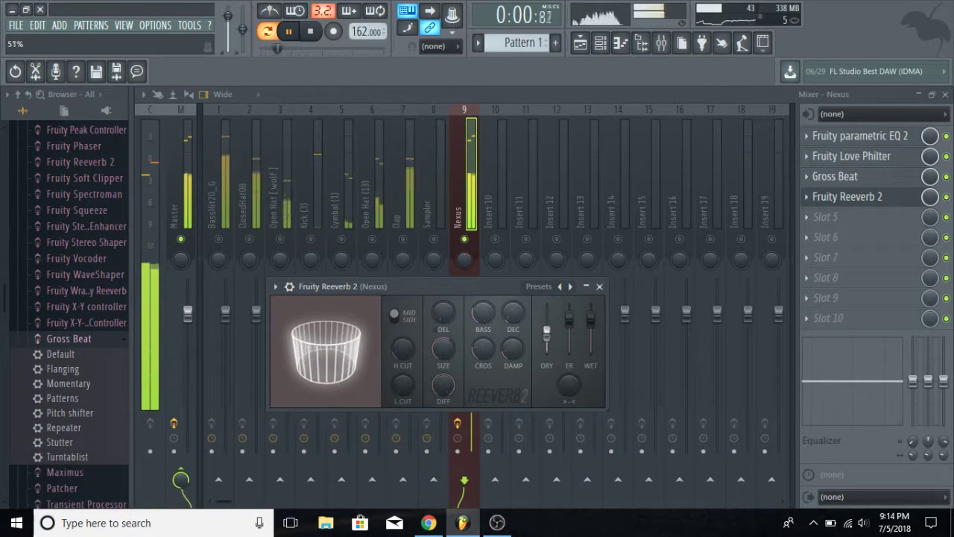
click(598, 286)
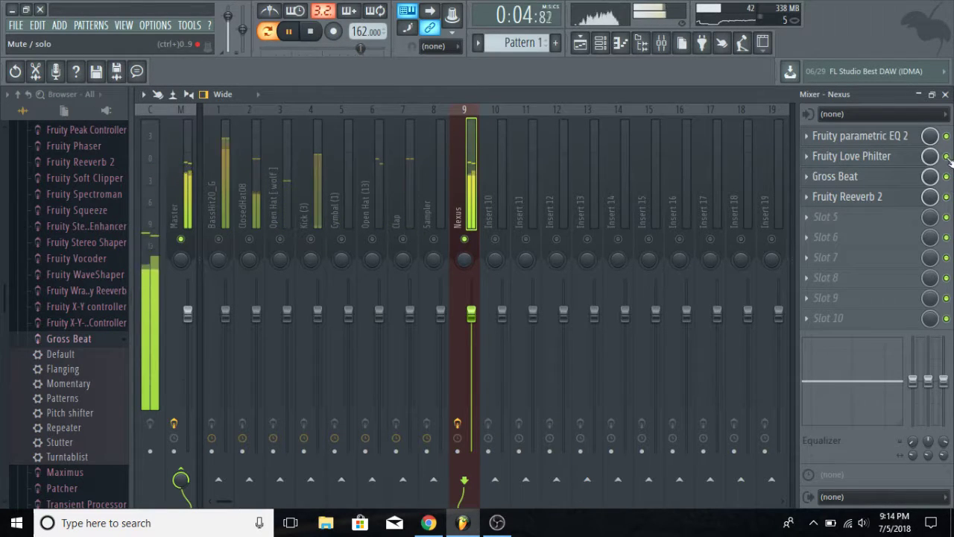
Unsolo the Nexus track, play back the full mix and close the mixer
key(space)
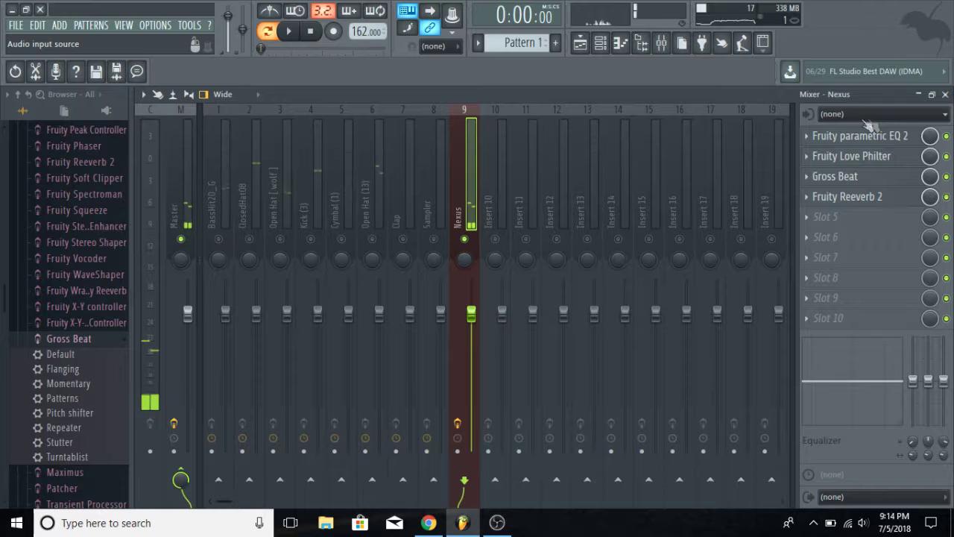
right_click(464, 240)
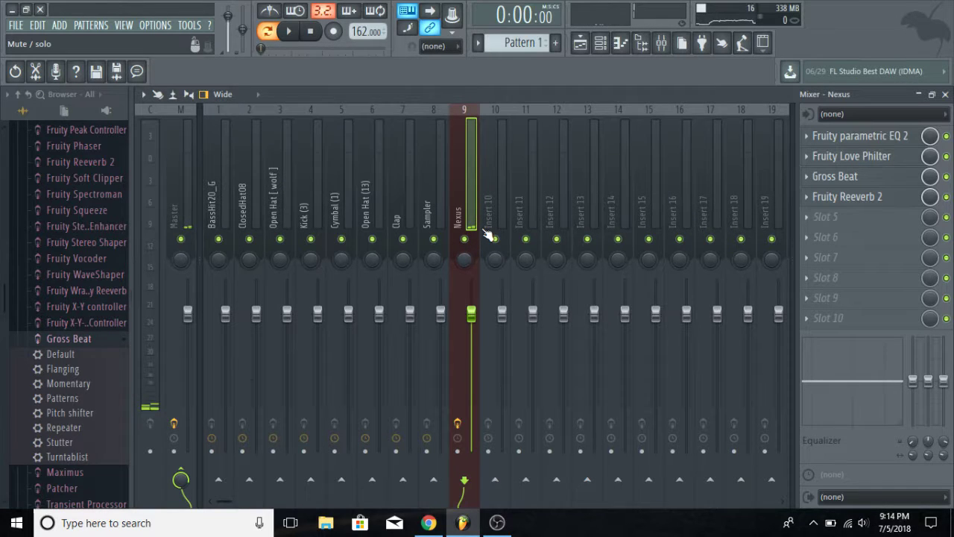
key(space)
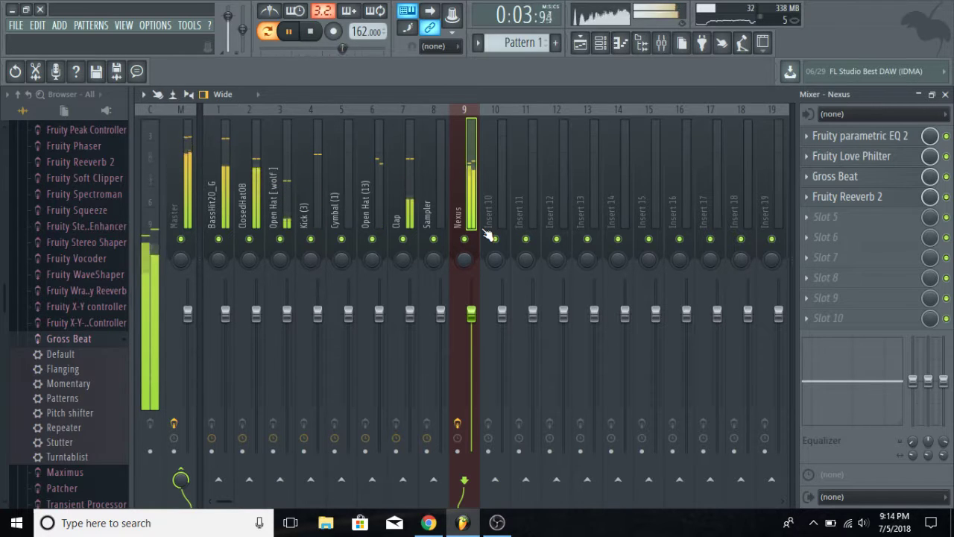
click(829, 142)
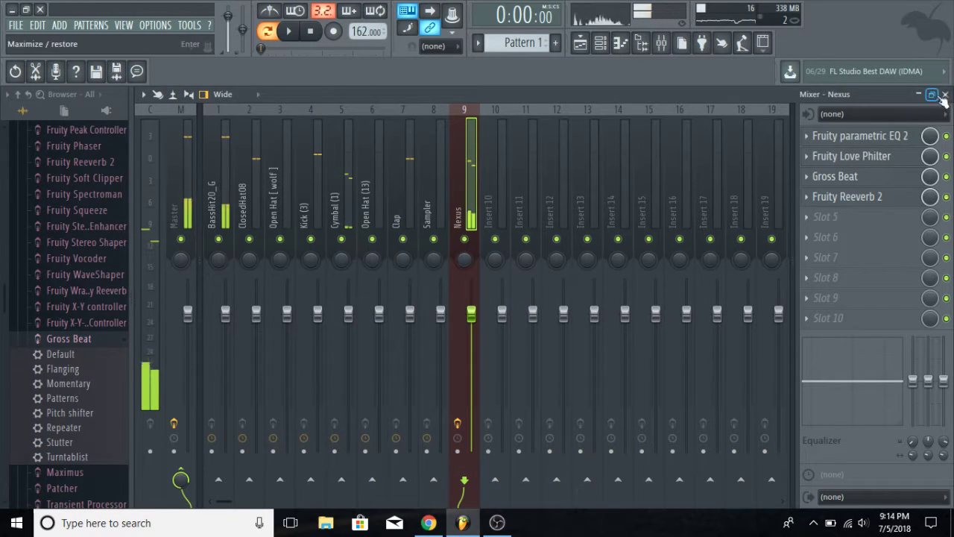
click(944, 95)
Add a second Nexus channel with a copy of the first Nexus channel's notes and route it to Insert 10
click(254, 433)
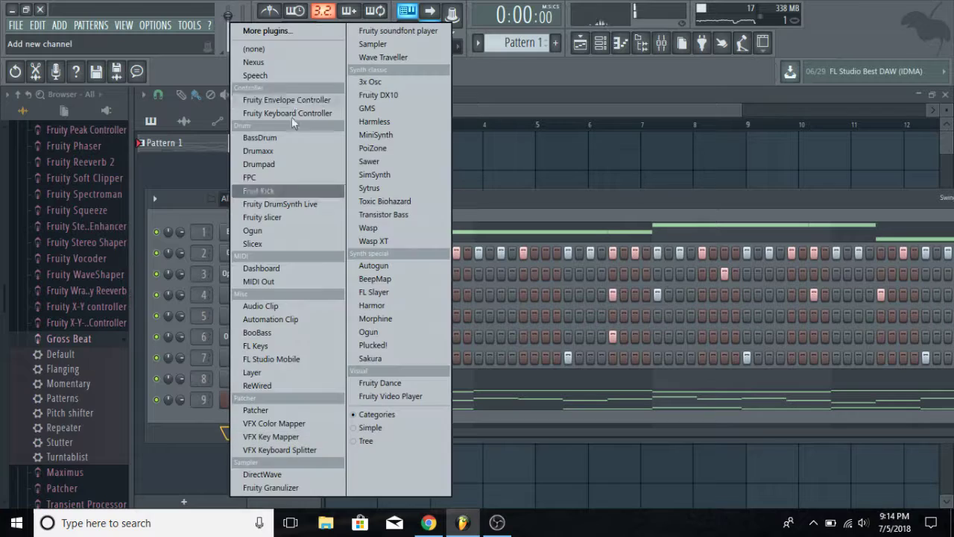
click(298, 65)
drag(396, 290, 392, 162)
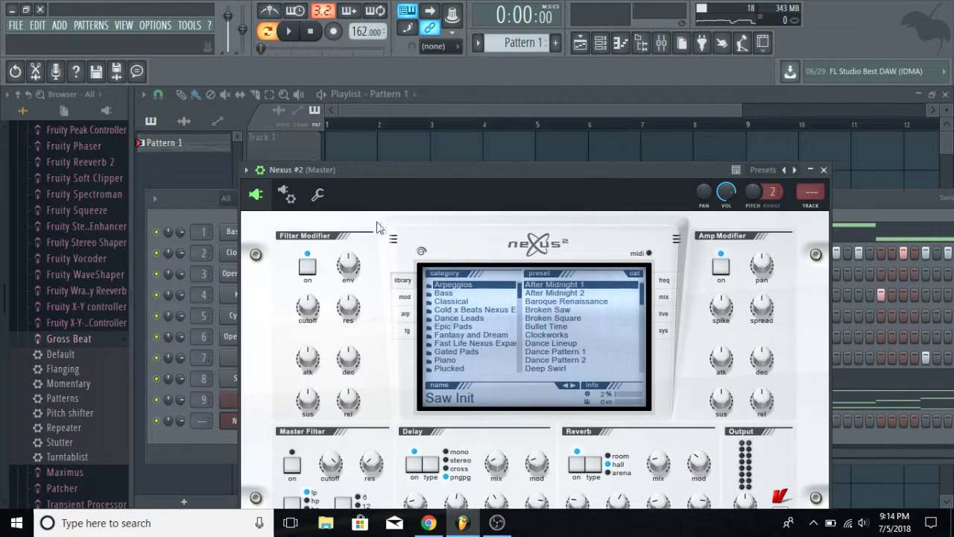
click(207, 423)
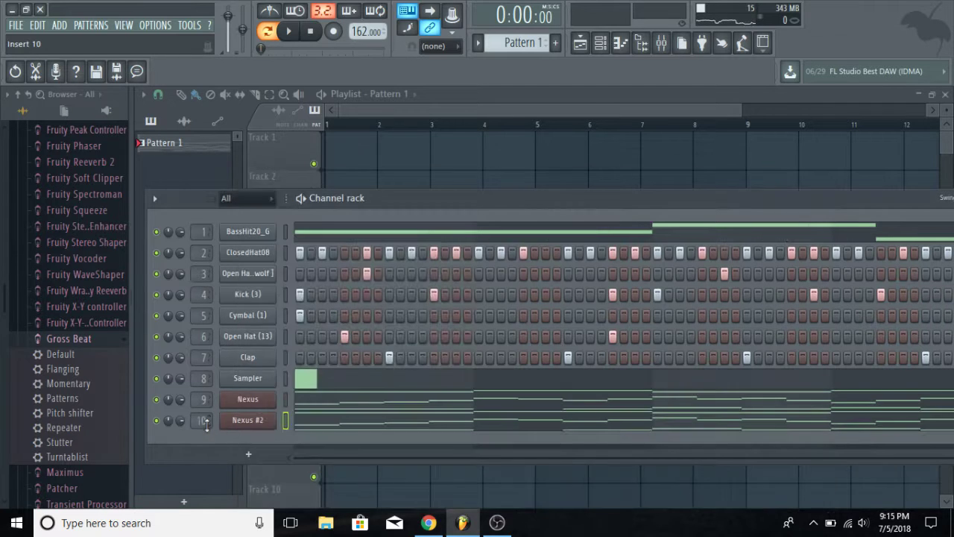
Delete the low F4 and G4 notes and the long F6 and G6 notes from Nexus #2, and play back the remaining melody
click(320, 423)
mouse_move(231, 410)
mouse_down()
mouse_move(436, 412)
mouse_move(520, 405)
mouse_up()
drag(645, 391, 681, 411)
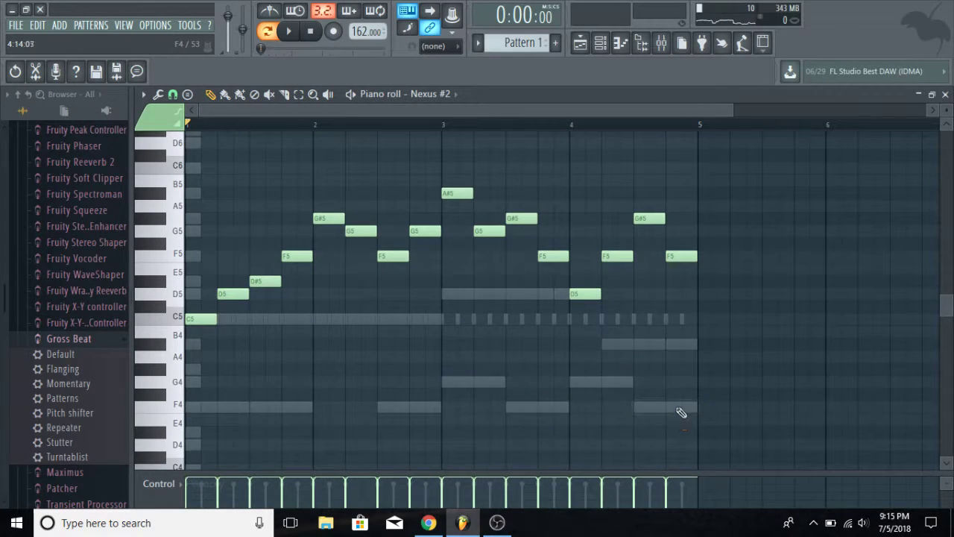
scroll(673, 315, up, 4)
drag(673, 315, 596, 242)
mouse_move(519, 257)
mouse_down()
mouse_move(460, 247)
mouse_move(568, 263)
mouse_move(350, 258)
mouse_move(347, 239)
mouse_move(372, 247)
mouse_move(259, 269)
mouse_up()
key(space)
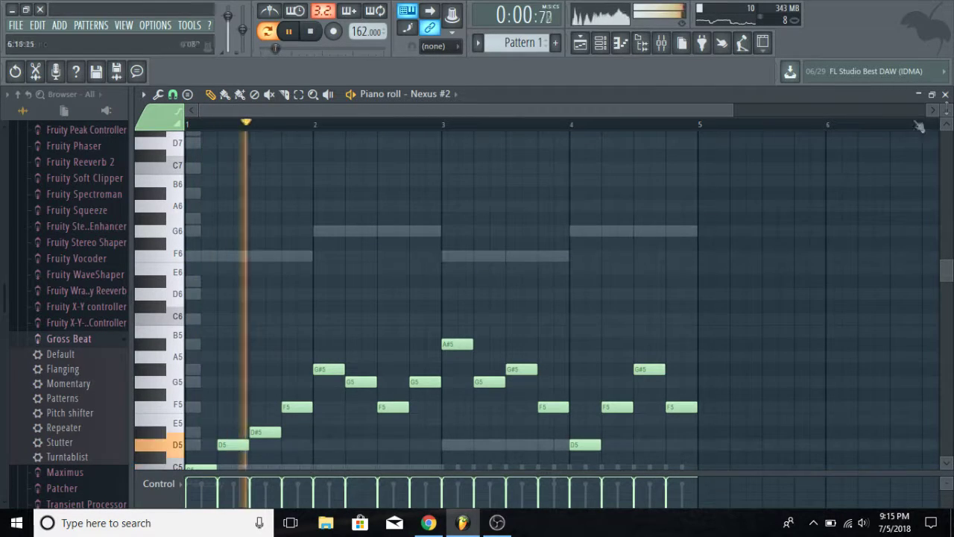
key(F7)
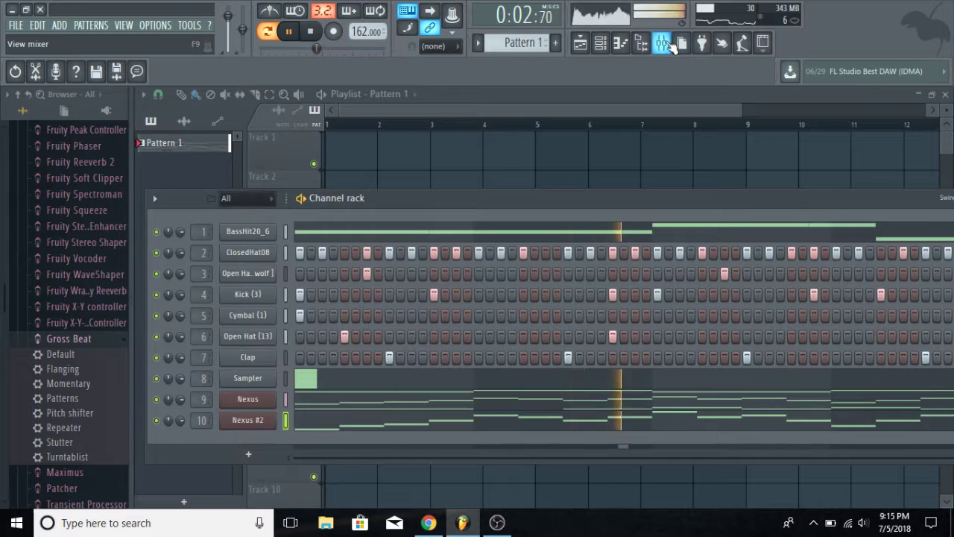
Solo Insert 10, add Fruity parametric EQ 2 to its first effect slot and adjust the EQ's low and high ends
click(661, 43)
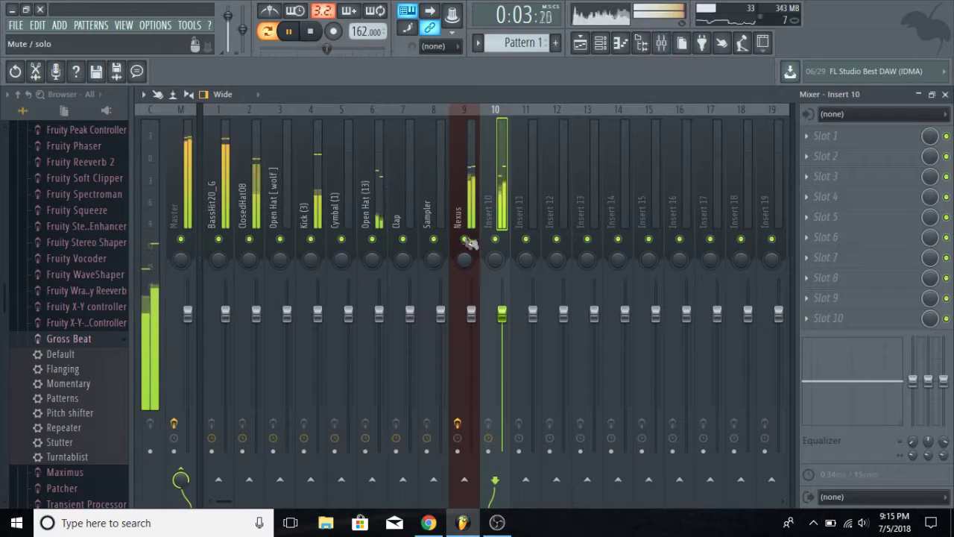
click(818, 139)
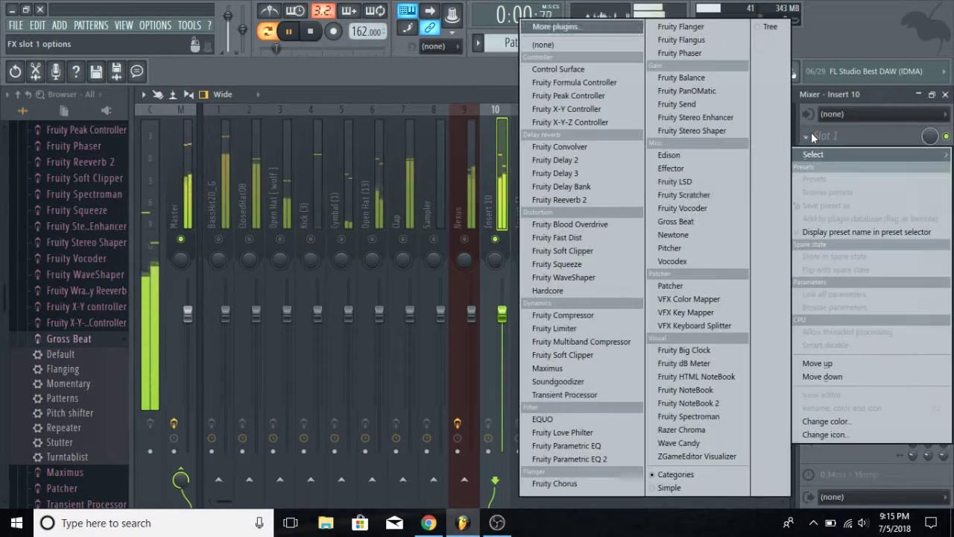
click(589, 456)
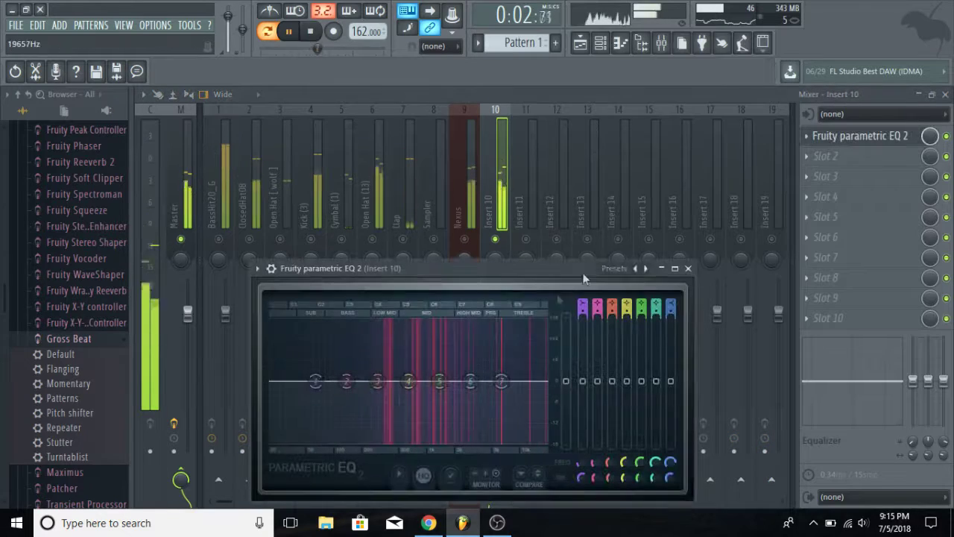
drag(272, 384, 406, 384)
drag(546, 381, 491, 381)
click(688, 269)
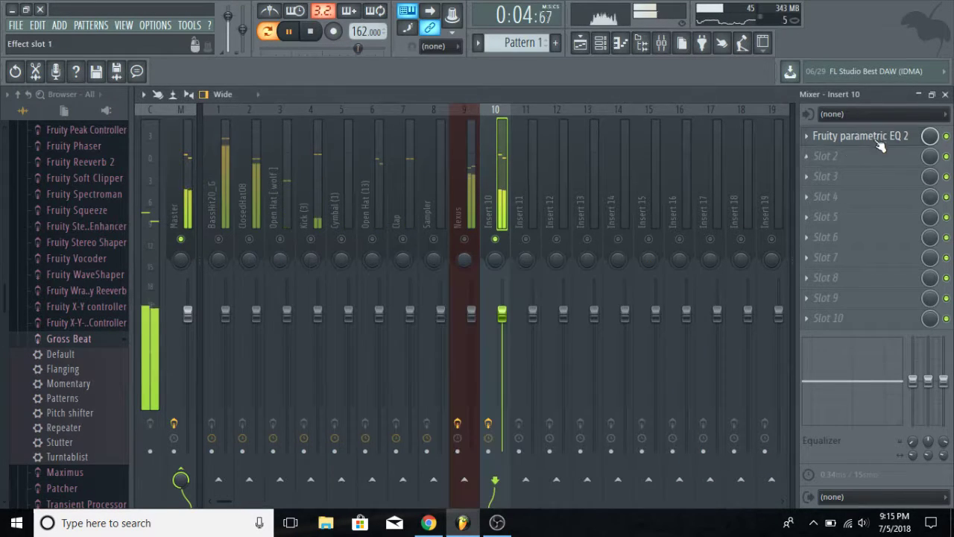
Add Fruity Reeverb 2 to Insert 10's second slot, raise the early reflection and wet levels and lower the dry level to about 75%
click(820, 155)
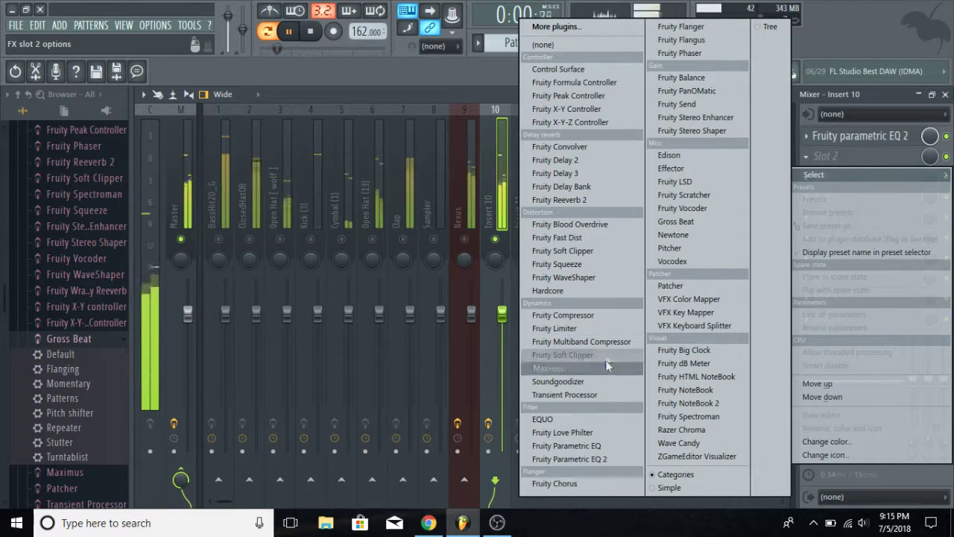
click(585, 199)
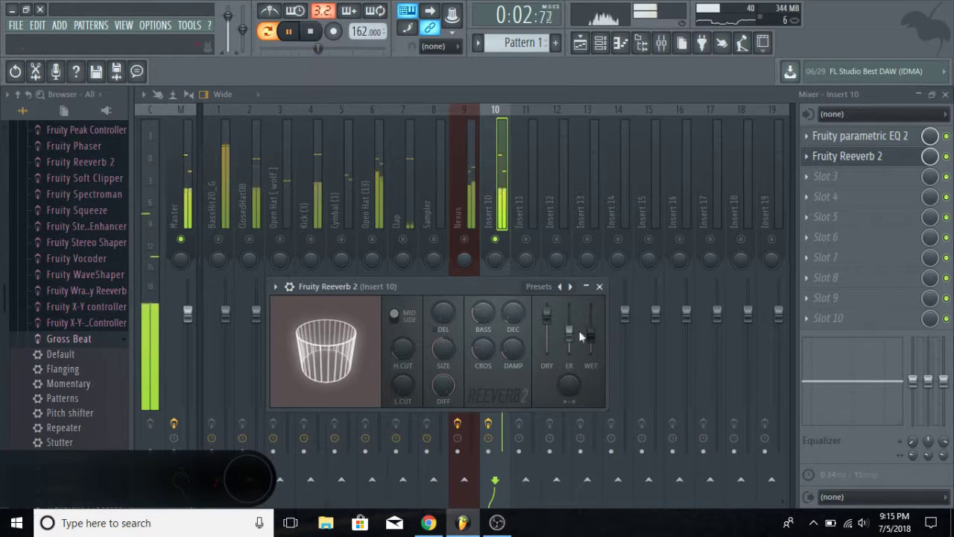
drag(547, 315, 547, 329)
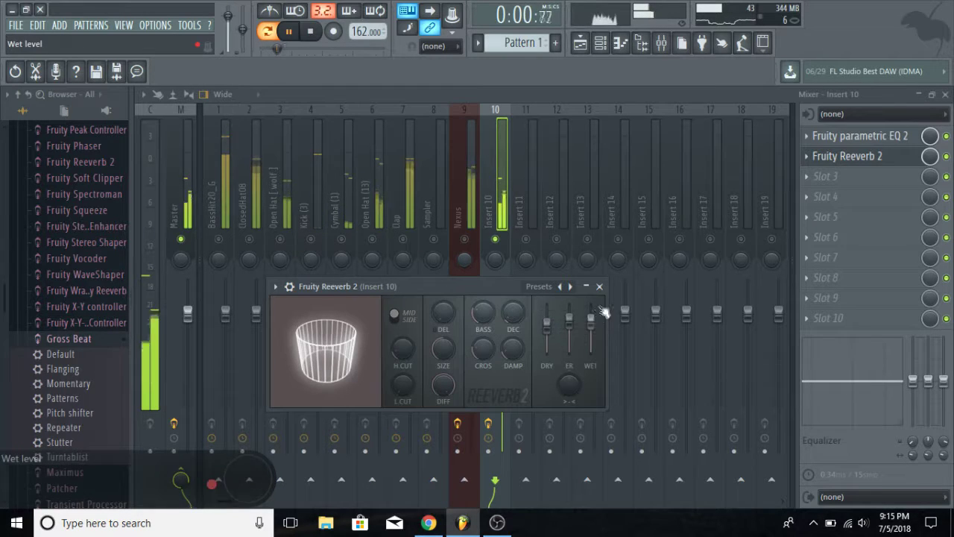
drag(568, 318, 568, 322)
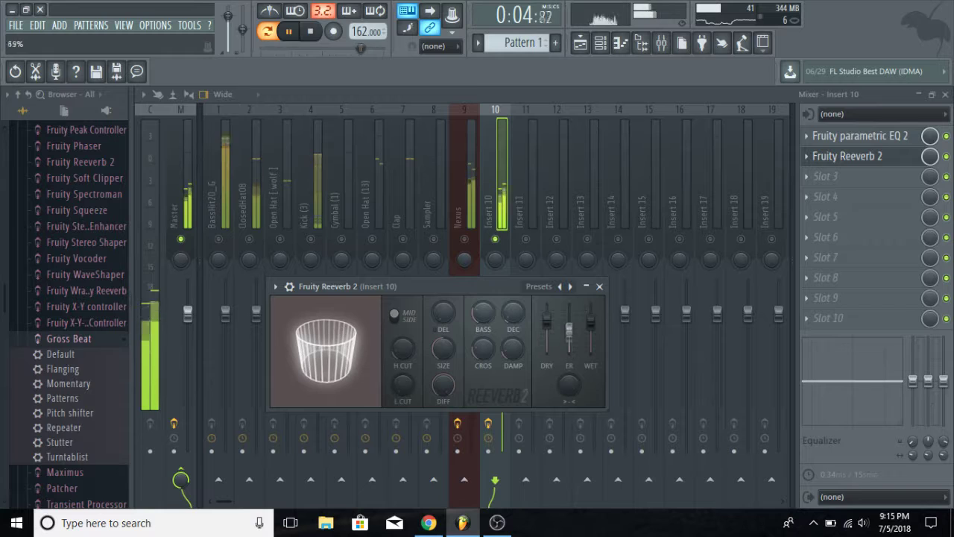
drag(591, 326, 558, 330)
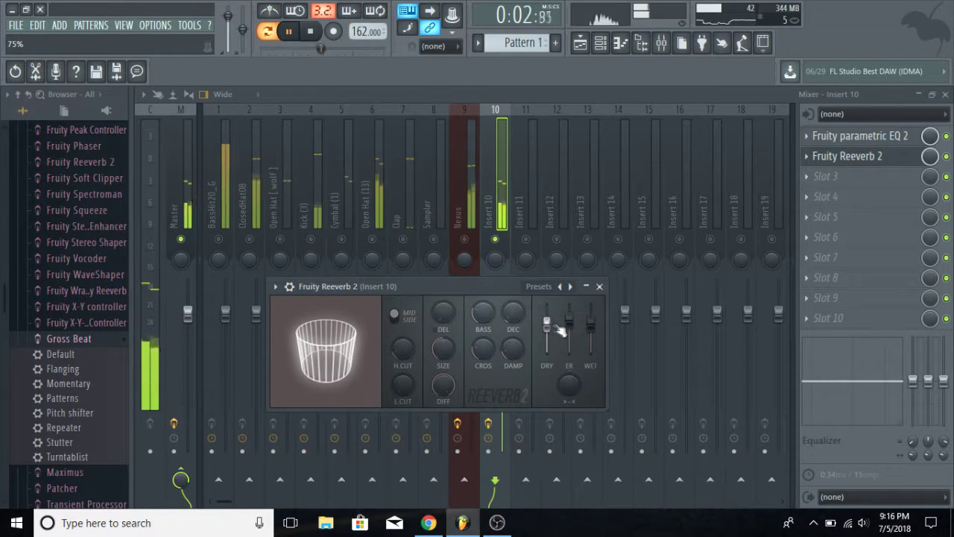
click(599, 287)
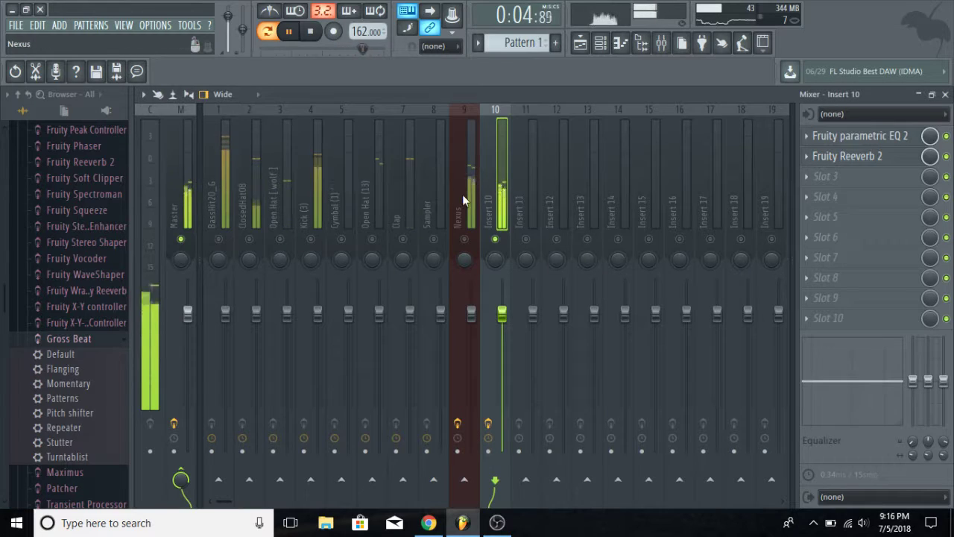
Lower the dry level of Insert 10's Fruity Reeverb 2 to about 49% and close the plugin
click(811, 179)
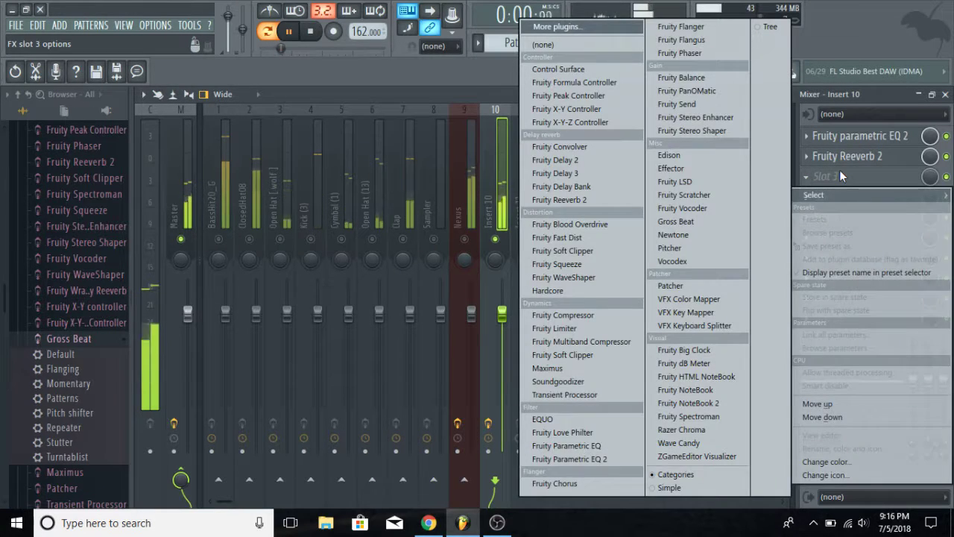
click(839, 169)
click(843, 156)
drag(547, 322, 549, 352)
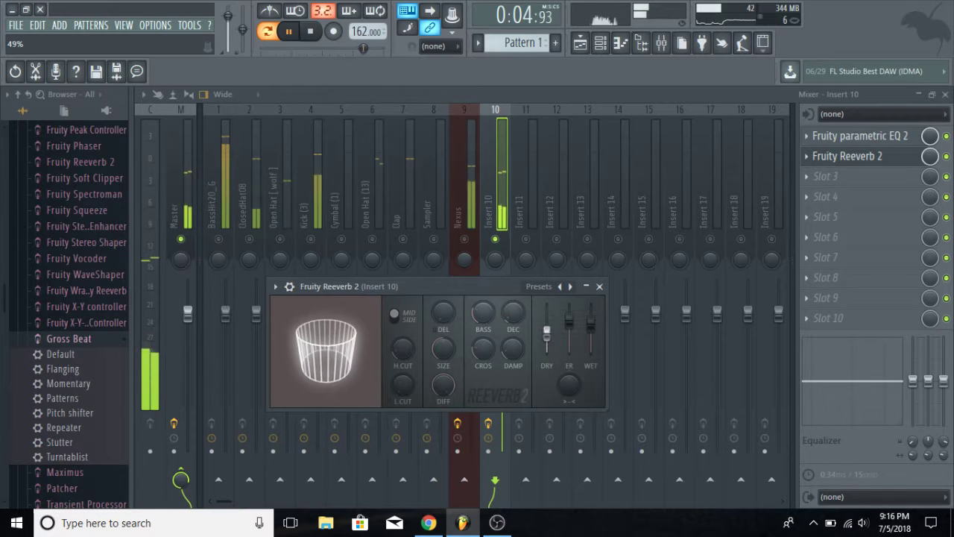
click(600, 287)
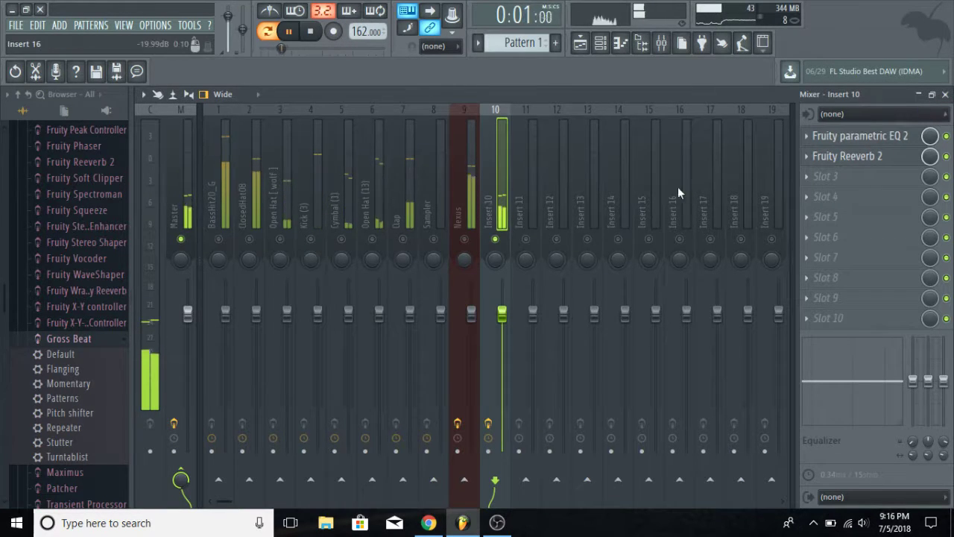
Unmute the Nexus track alongside Insert 10, lower its volume fader slightly and mute Insert 10
click(464, 241)
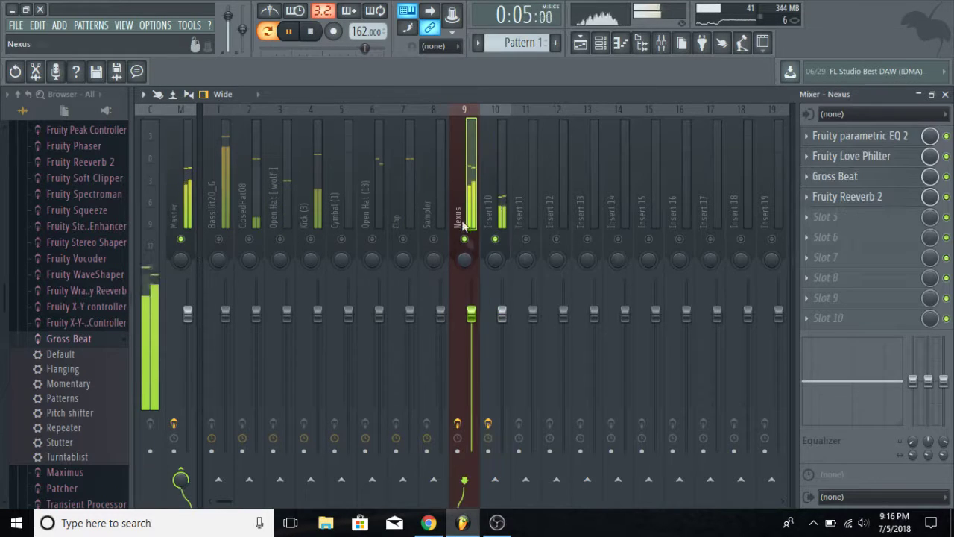
mouse_move(472, 314)
mouse_down()
mouse_move(475, 350)
mouse_move(471, 314)
mouse_up()
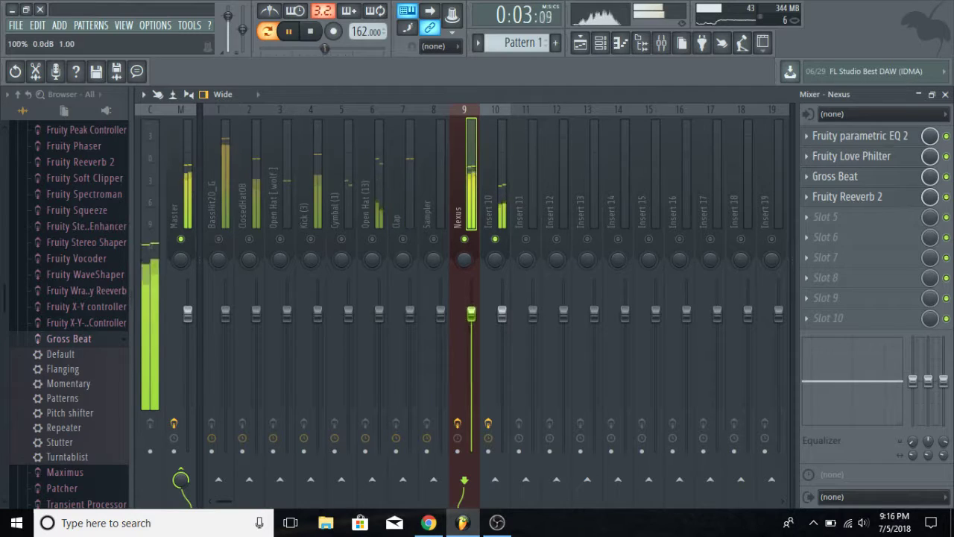
click(496, 239)
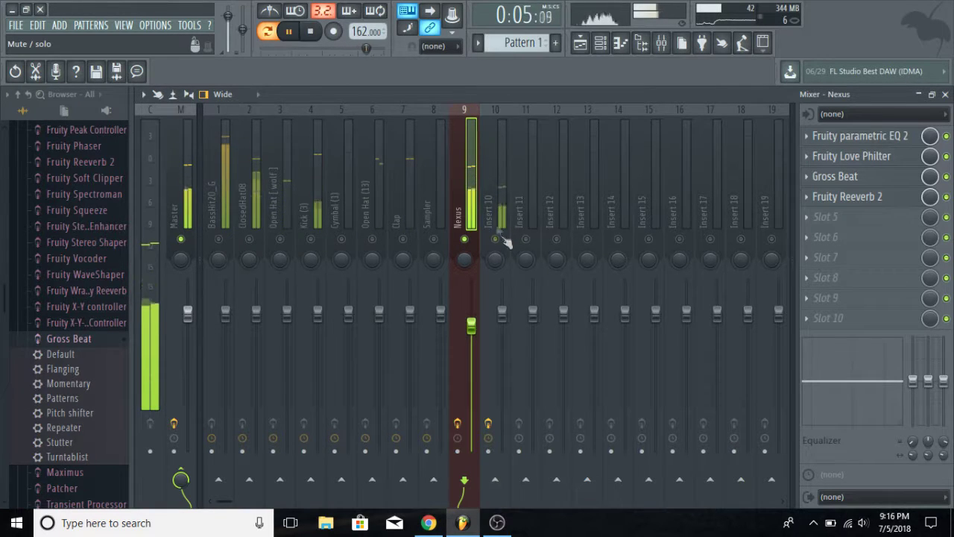
Fine-tune the levels of the Nexus track's Fruity Reeverb 2, and switch the solo and selection to Insert 10
click(827, 196)
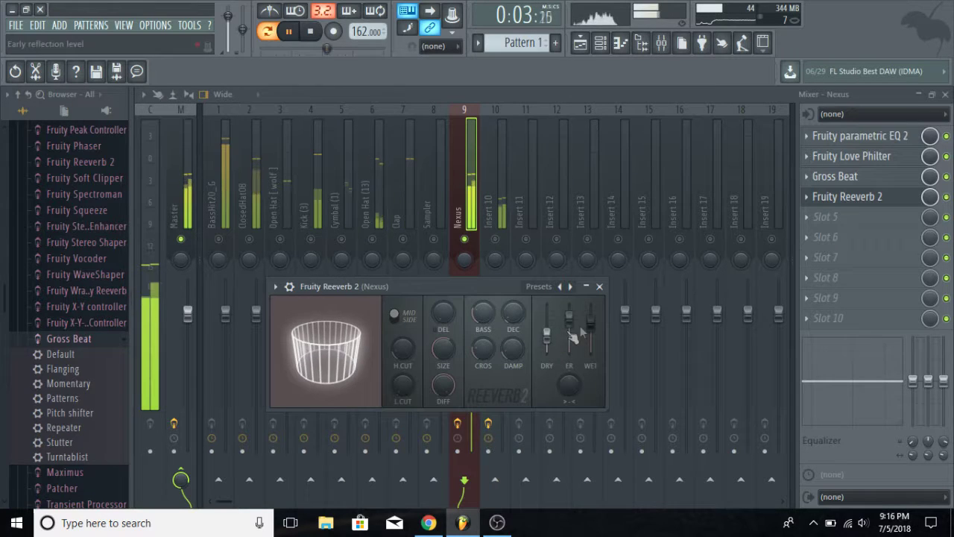
click(600, 286)
click(496, 219)
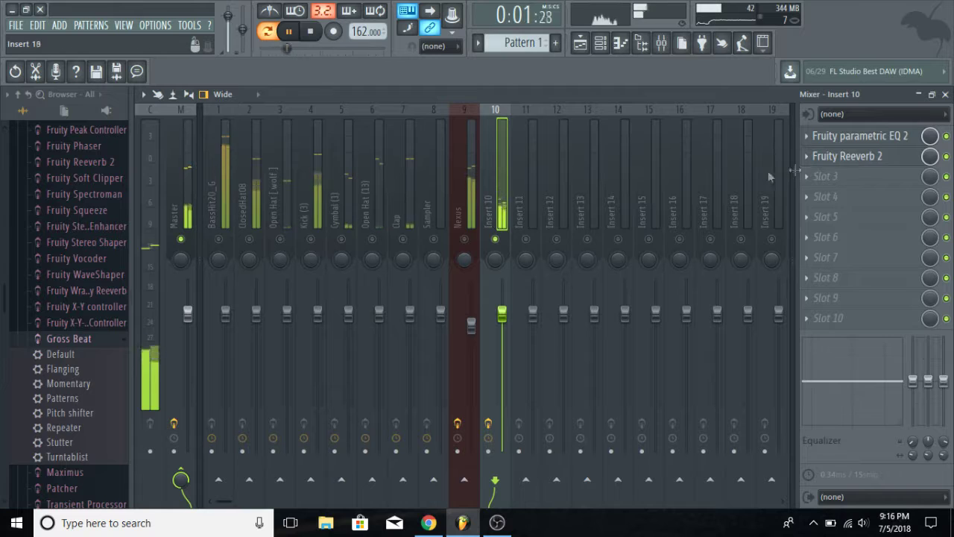
Set the wet level of Insert 10's Fruity Reeverb 2 to about 97%, unmute the Nexus track and stop playback
click(859, 160)
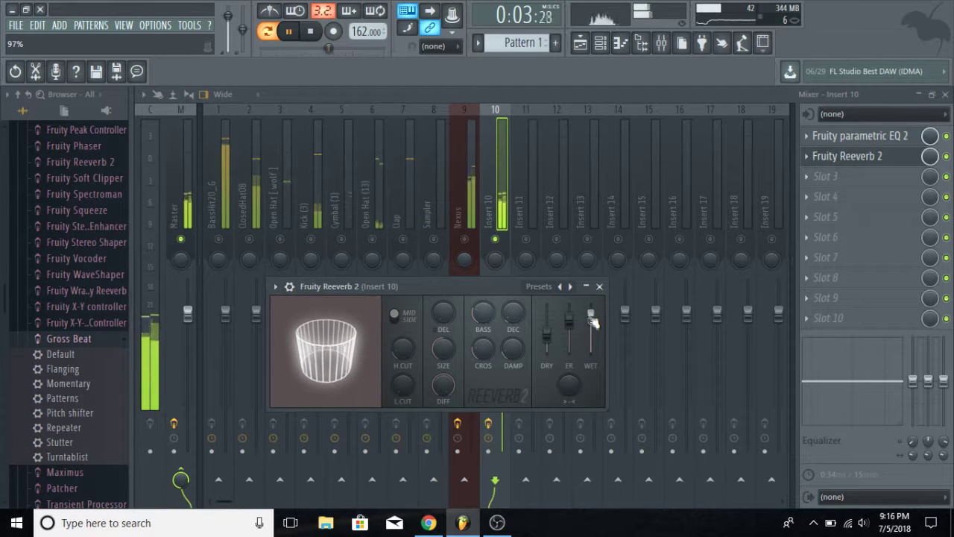
click(600, 286)
click(468, 240)
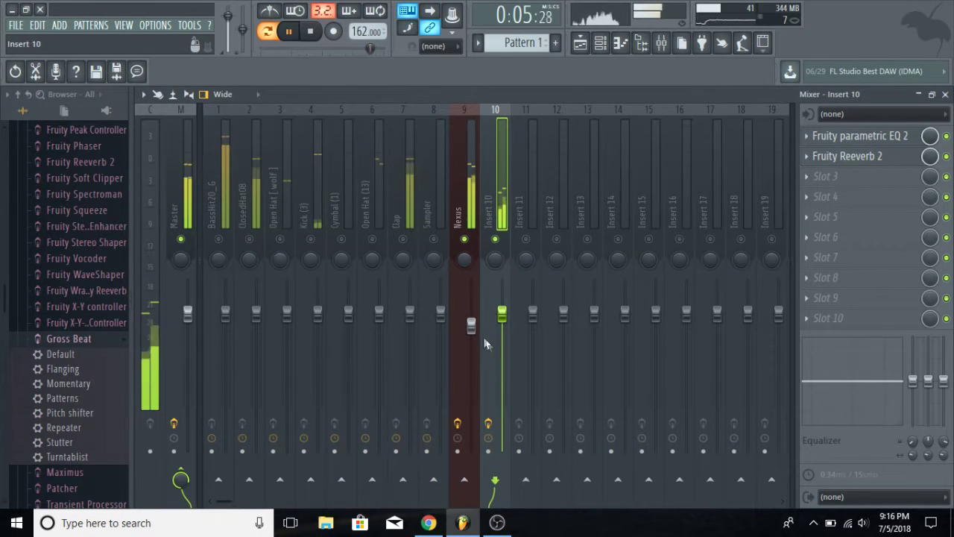
click(495, 216)
key(space)
Close the mixer and place Pattern 1 at bar 1 of Track 1 in the playlist
click(946, 94)
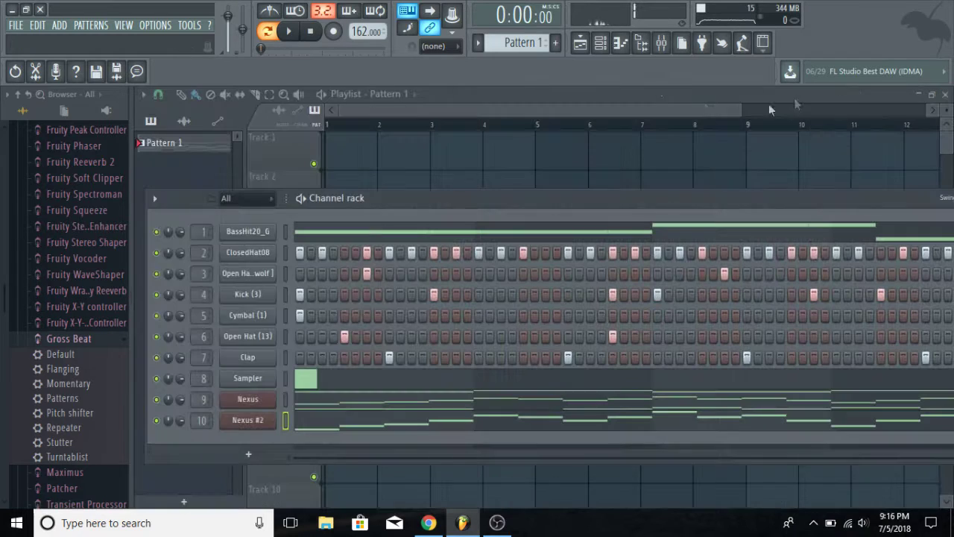
click(478, 97)
drag(439, 142, 305, 162)
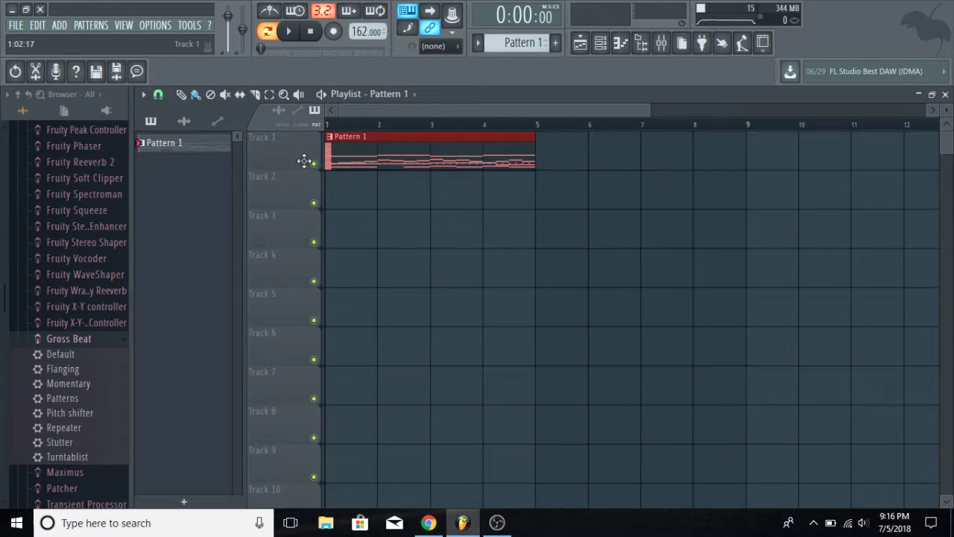
Open a maximized File Explorer window and bring the looperman voice-of-the-ancients sample onto Track 2 of the playlist
key(super+e)
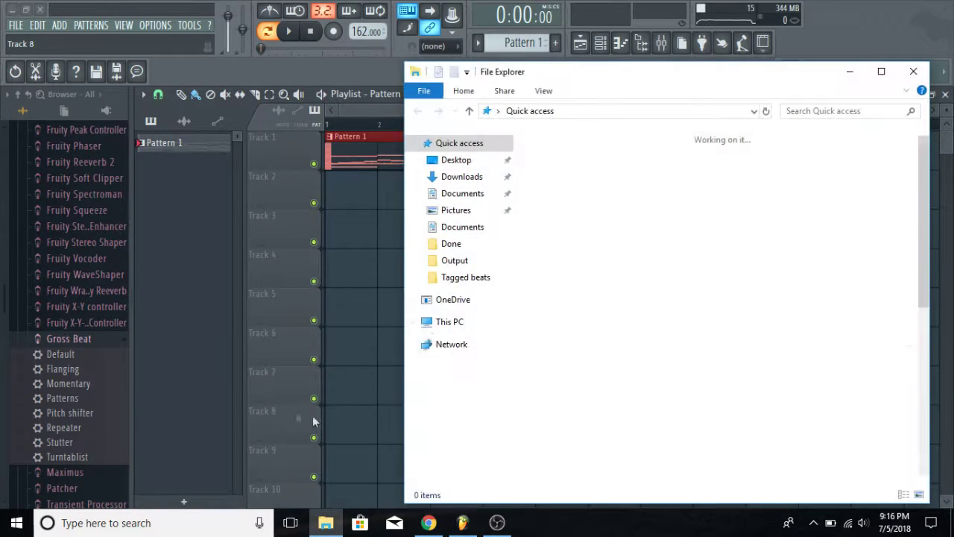
click(882, 64)
click(882, 71)
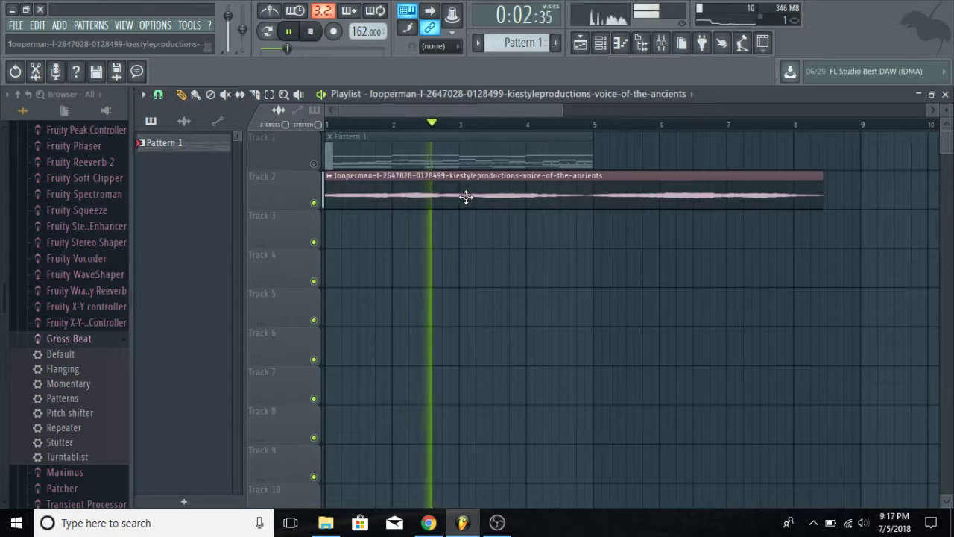
Open the voice-of-the-ancients sample's channel settings, adjust its time-stretching pitch and close the settings
double_click(410, 198)
scroll(514, 181, up, 3)
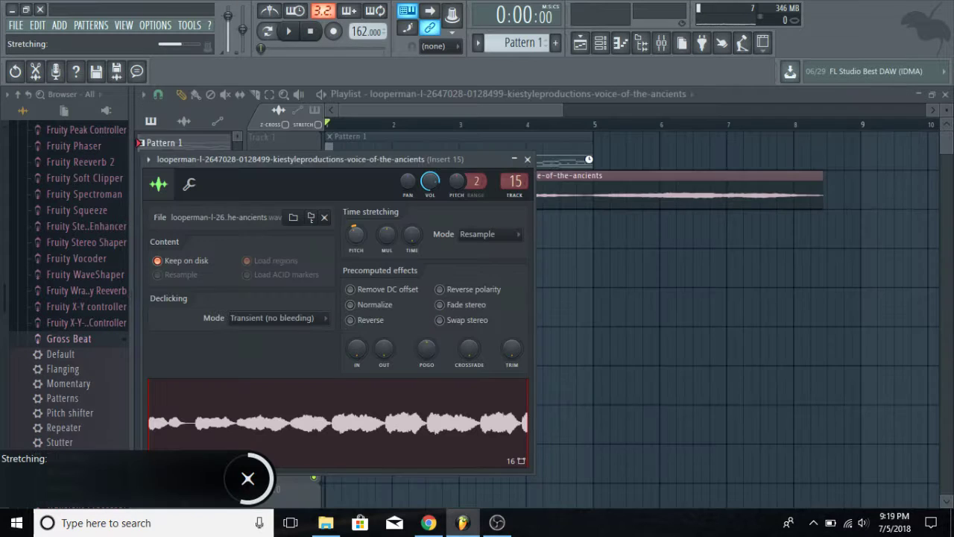
click(527, 159)
Play the song, unmute Track 1 to hear the beat with the vocal sample, and mute Track 1 again
key(space)
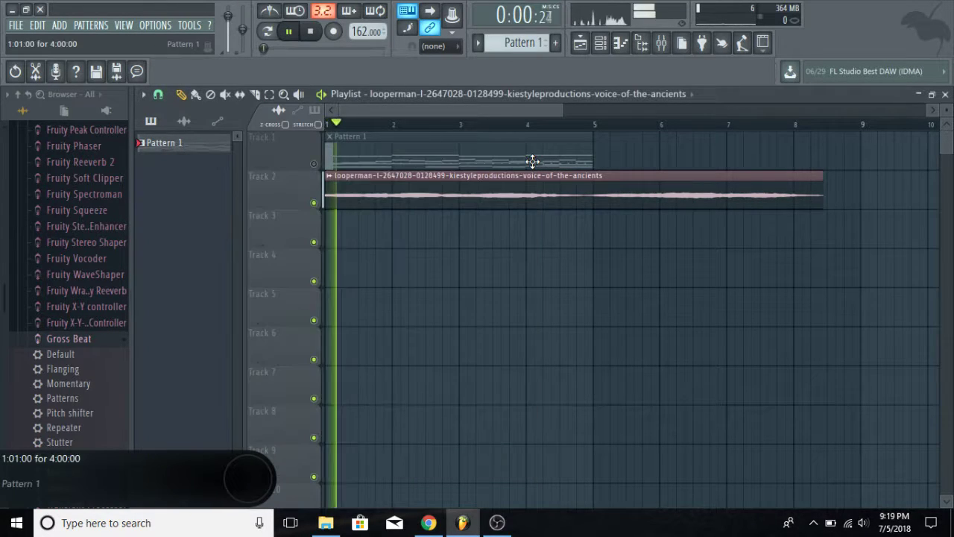
click(315, 164)
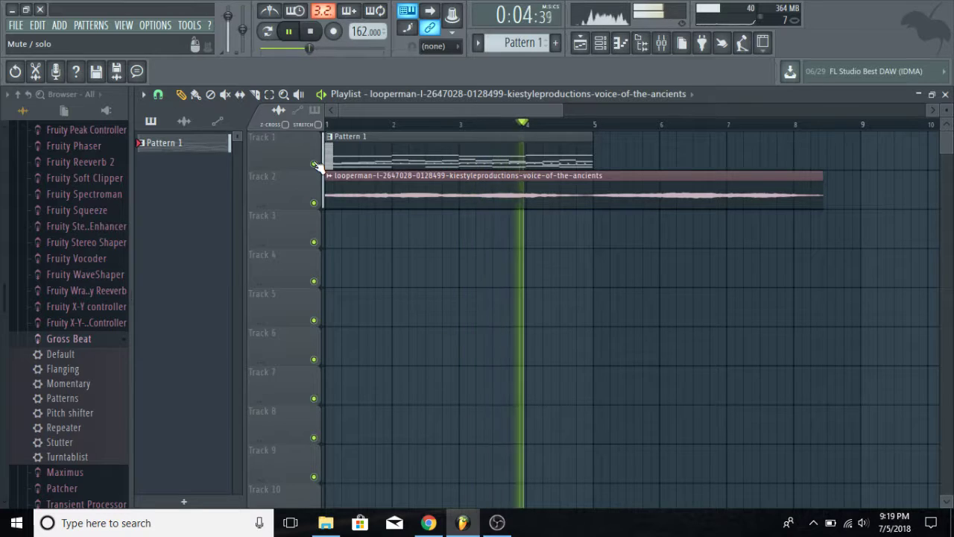
click(315, 164)
key(space)
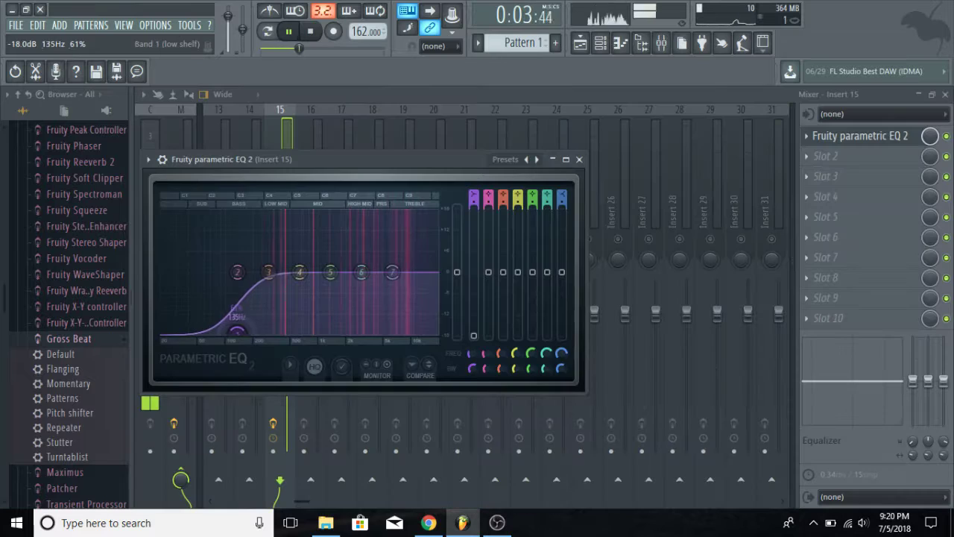
Lower band 7 of Insert 15's Fruity parametric EQ 2 to -18 dB at about 11539 Hz and close the plugin
drag(417, 290, 417, 332)
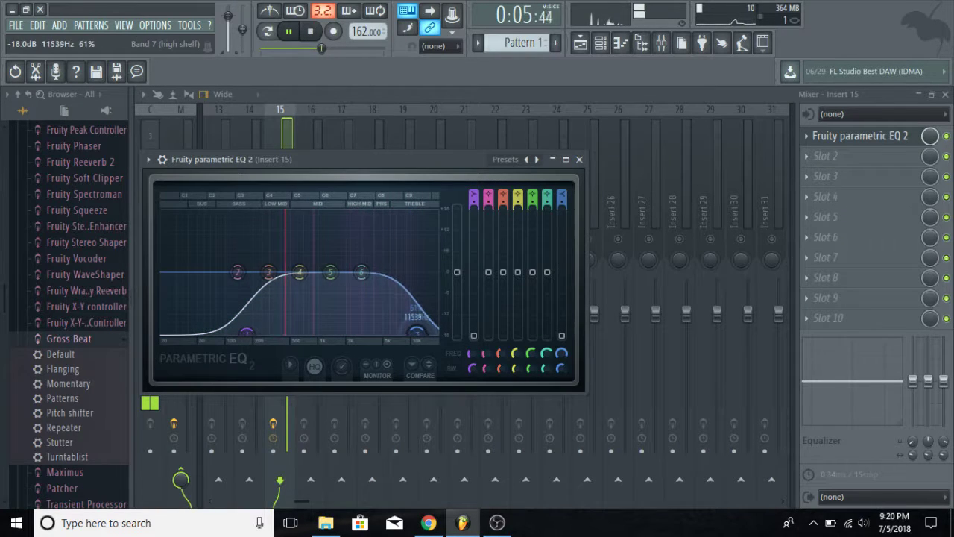
click(580, 161)
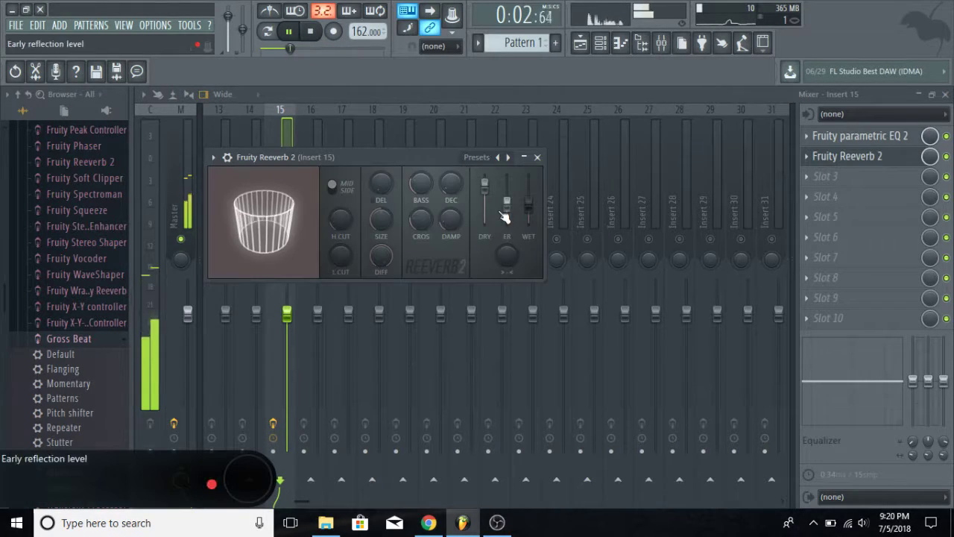
In Insert 15's Fruity Reeverb 2, raise the early reflection and wet levels, adjust the stereo separation and lower the dry level to about 45%
drag(507, 192, 528, 186)
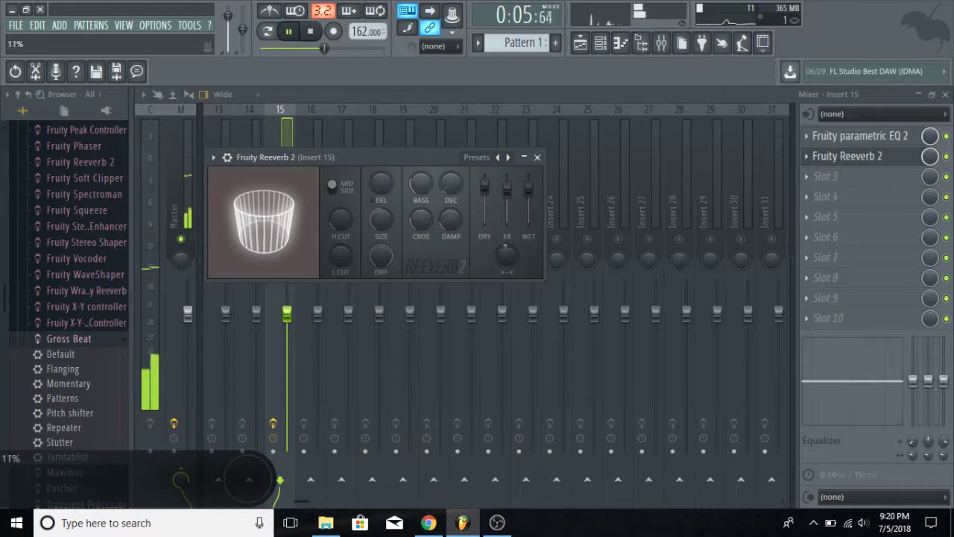
drag(506, 254, 507, 249)
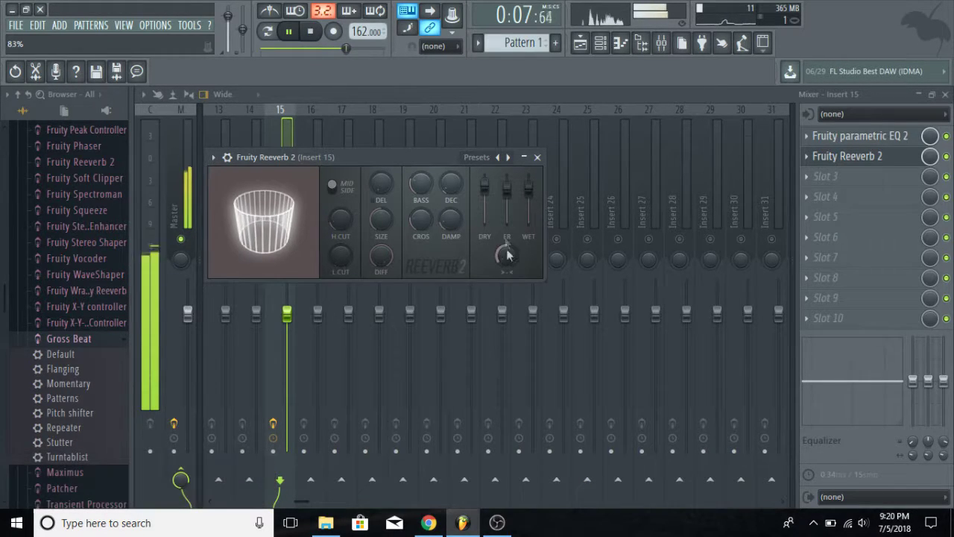
drag(484, 184, 485, 202)
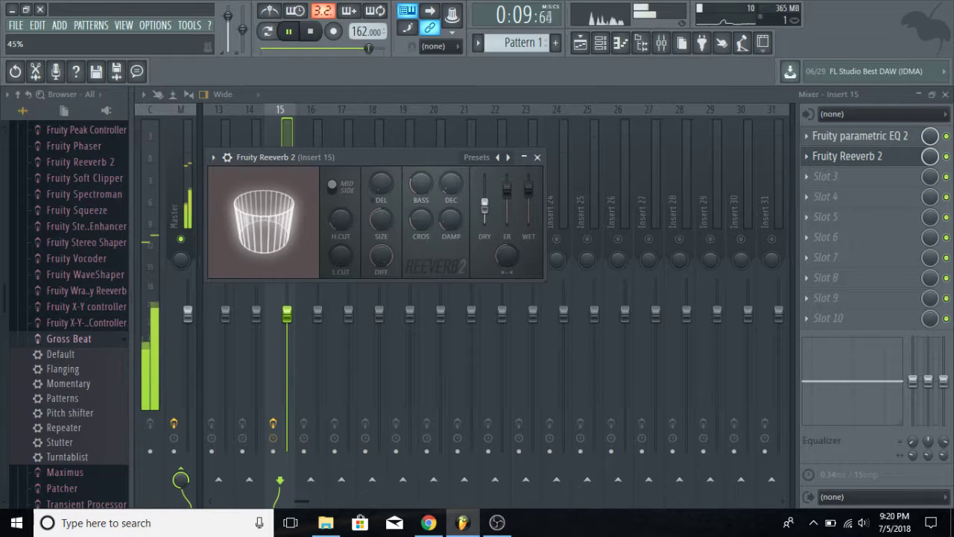
click(536, 156)
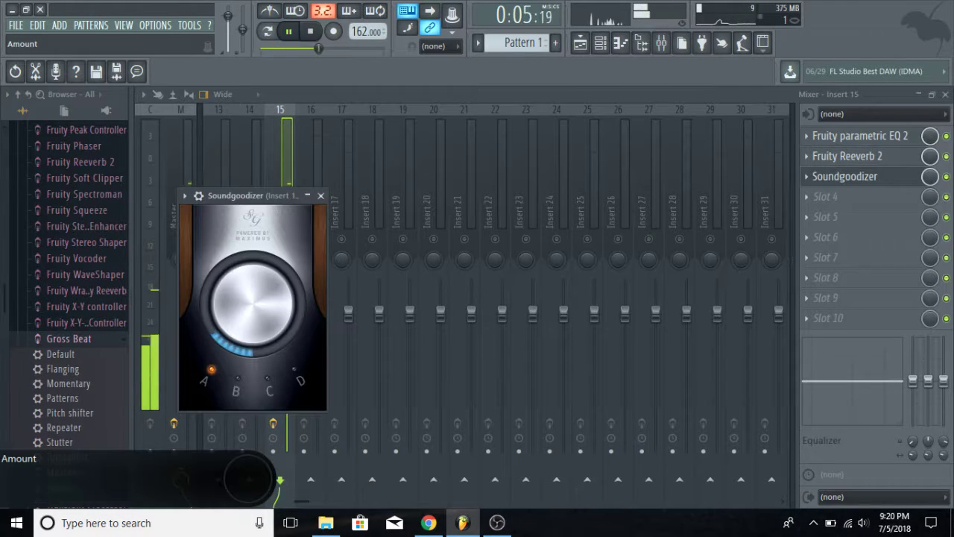
Close Soundgoodizer and add Fruity Love Philter to Insert 15's fourth slot with its filter resonance at about 30%
click(321, 196)
click(826, 196)
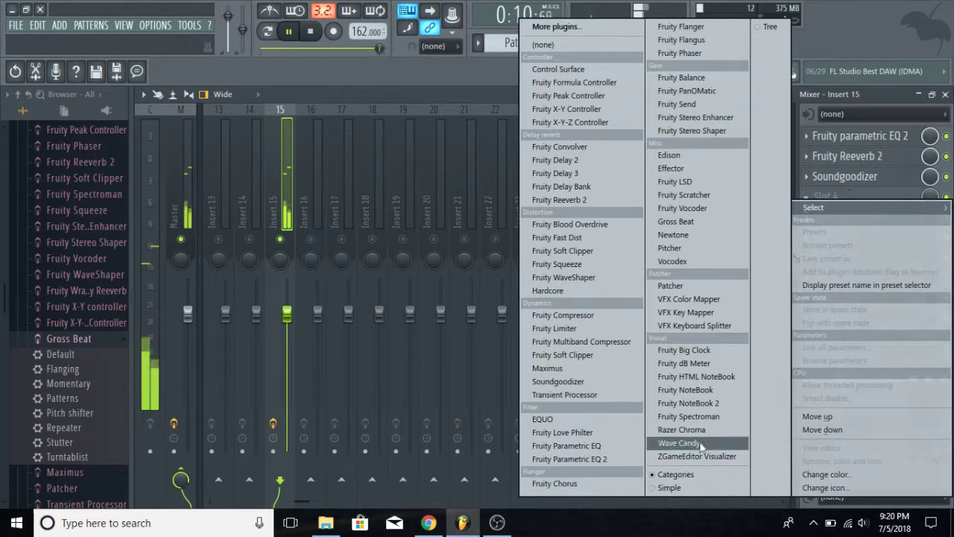
click(612, 435)
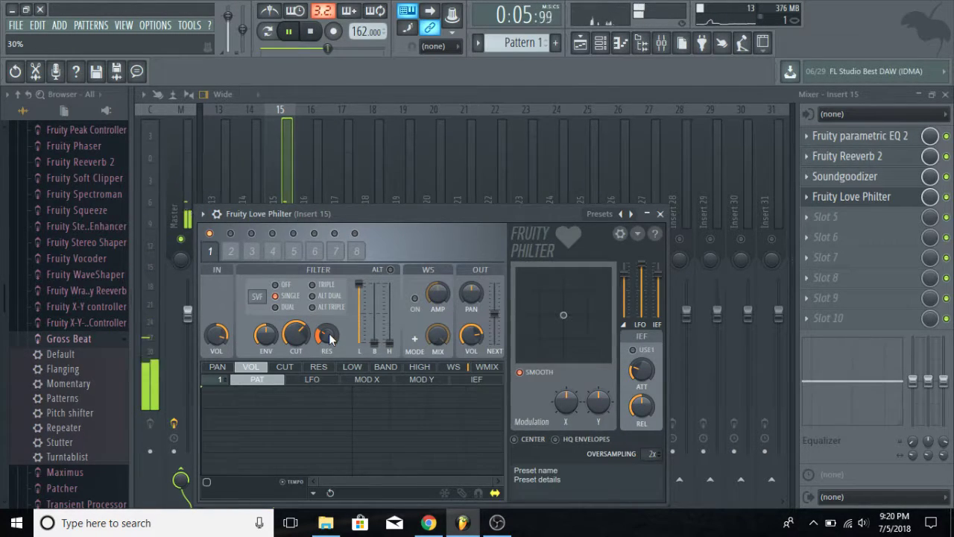
Stop playback and split Pattern 1 into a separate pattern for each channel
key(space)
click(256, 201)
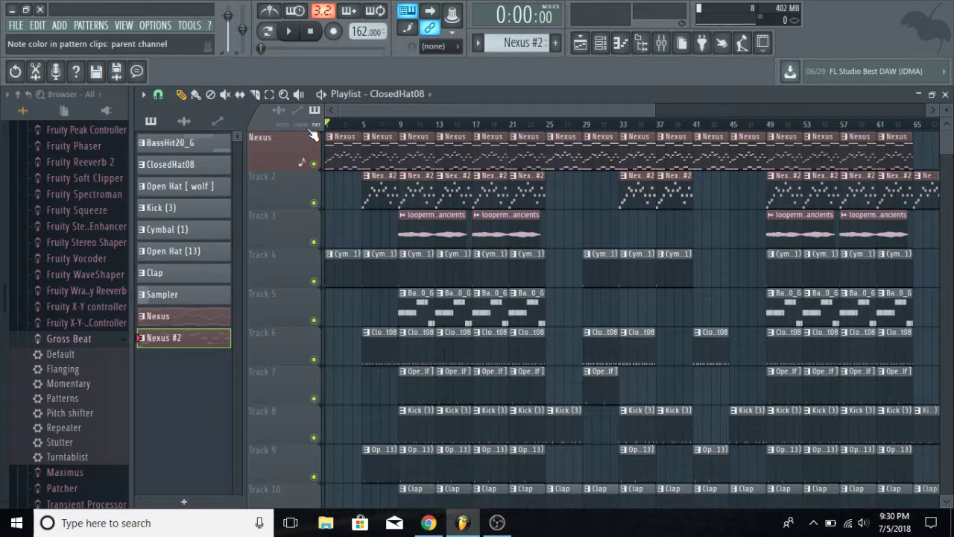
Play through the full arrangement in the playlist, review its later bars up to the end and switch to OBS
key(space)
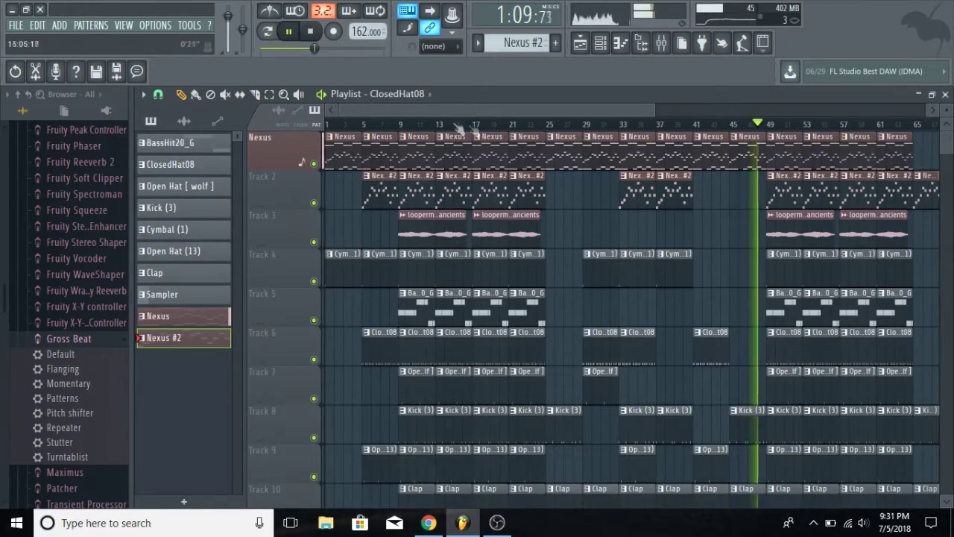
drag(529, 105, 499, 130)
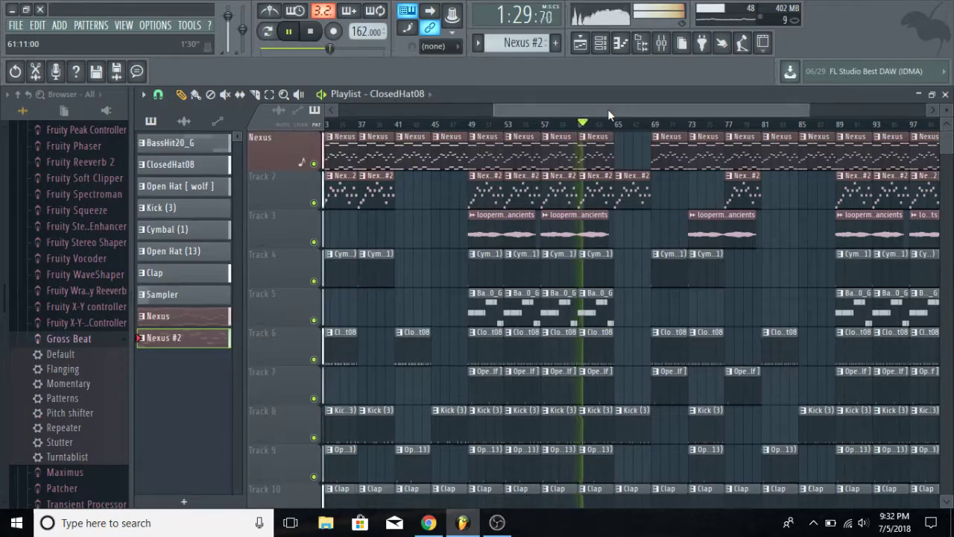
scroll(615, 110, up, 2)
scroll(622, 127, up, 2)
scroll(622, 127, down, 5)
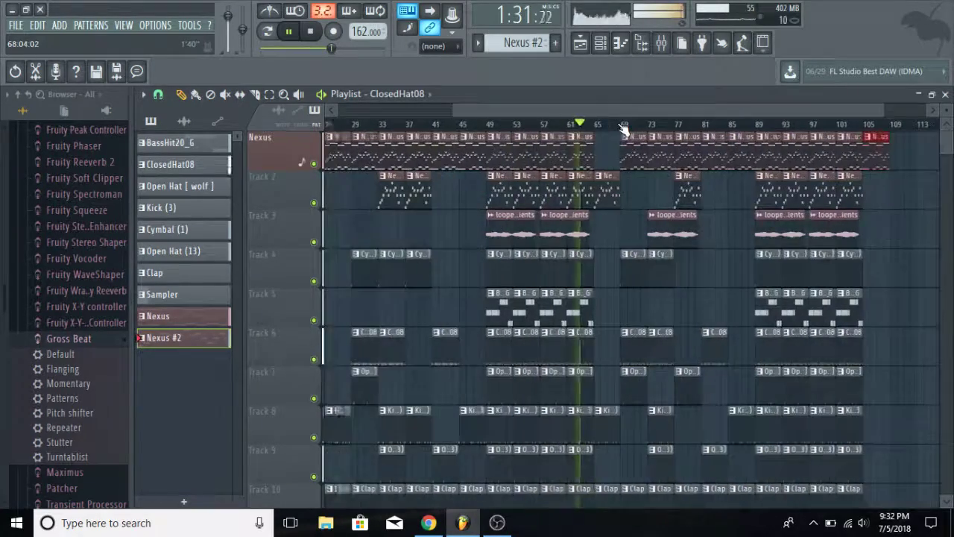
click(497, 522)
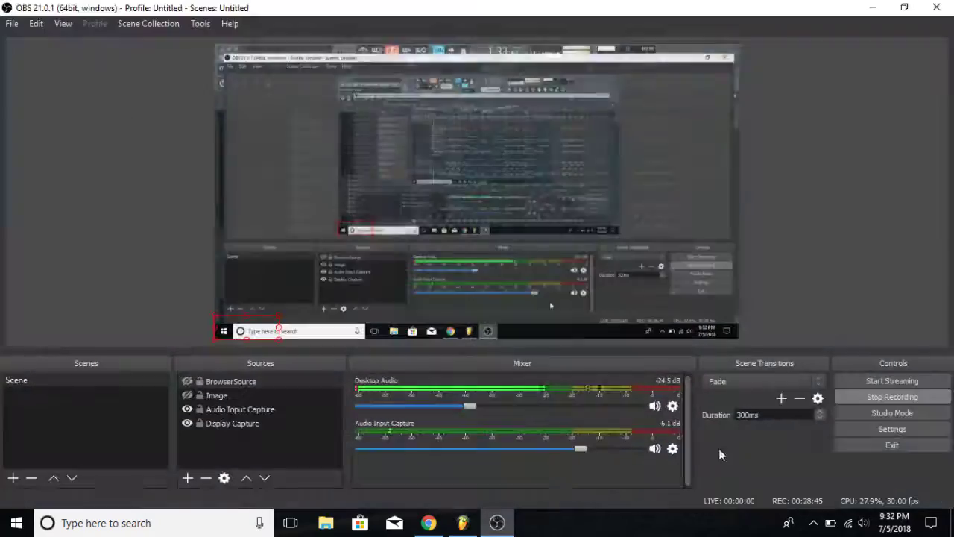